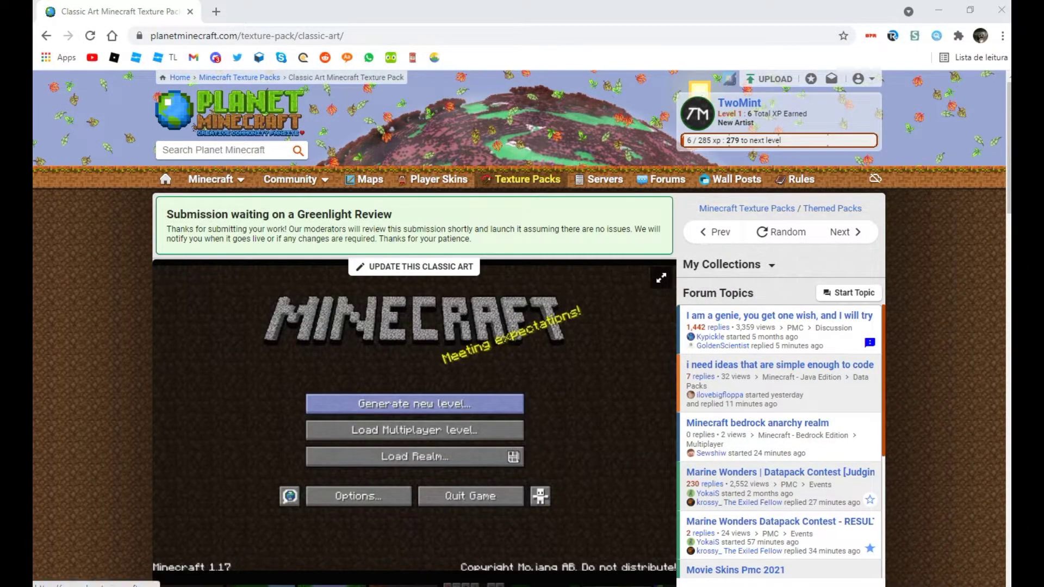
Review the Classic Art texture pack's change list, recommended video settings and update log on its Planet Minecraft page.
scroll(522, 326, down, 8)
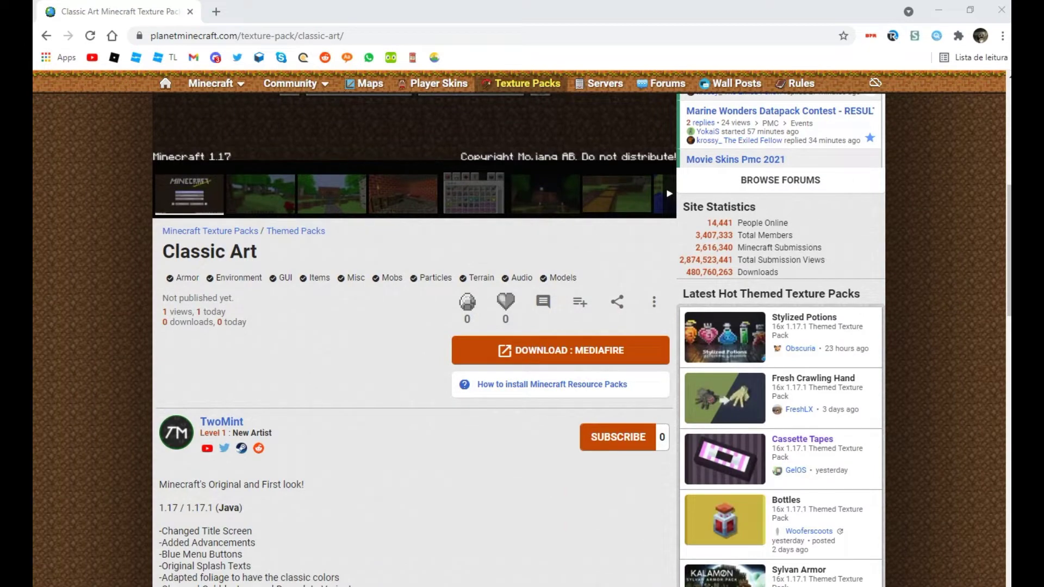
scroll(522, 327, down, 3)
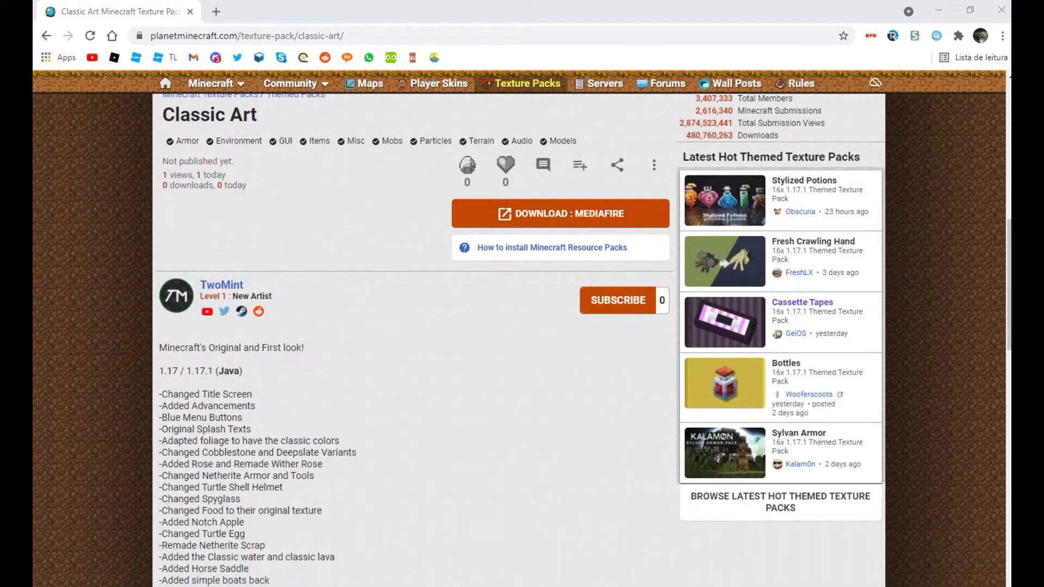
scroll(522, 326, down, 3)
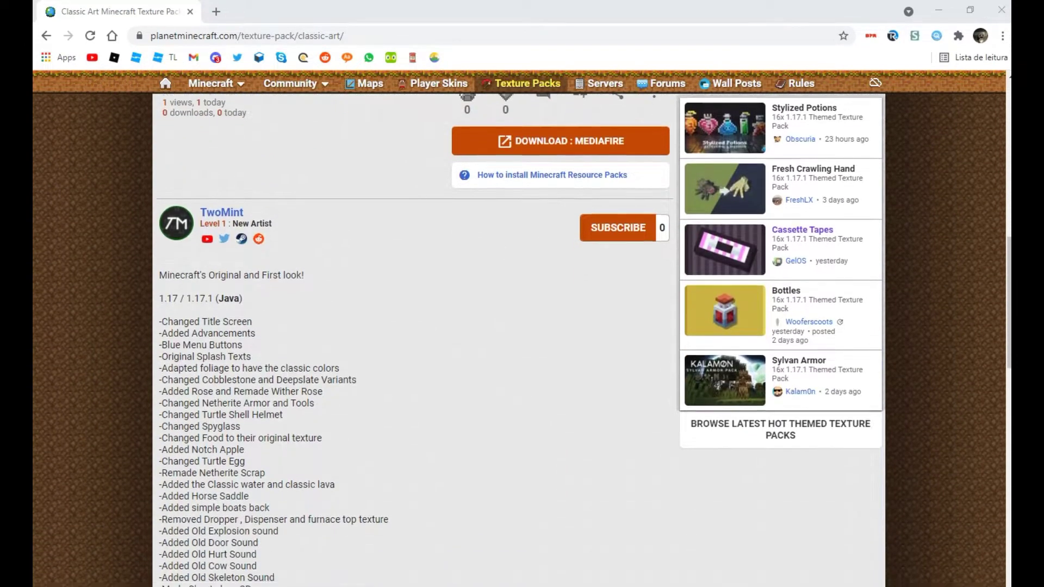
scroll(522, 326, down, 6)
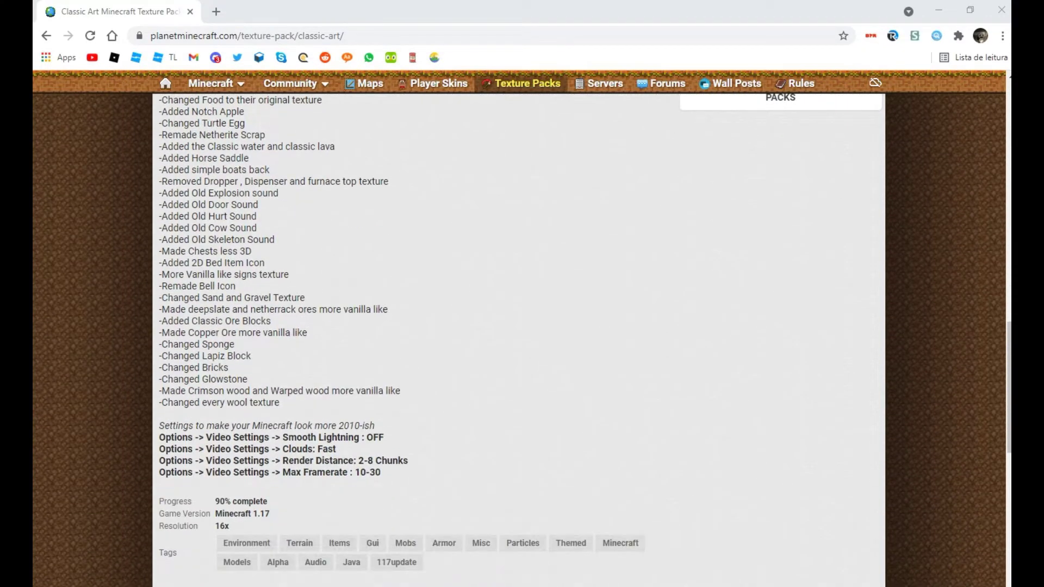
scroll(373, 406, down, 1)
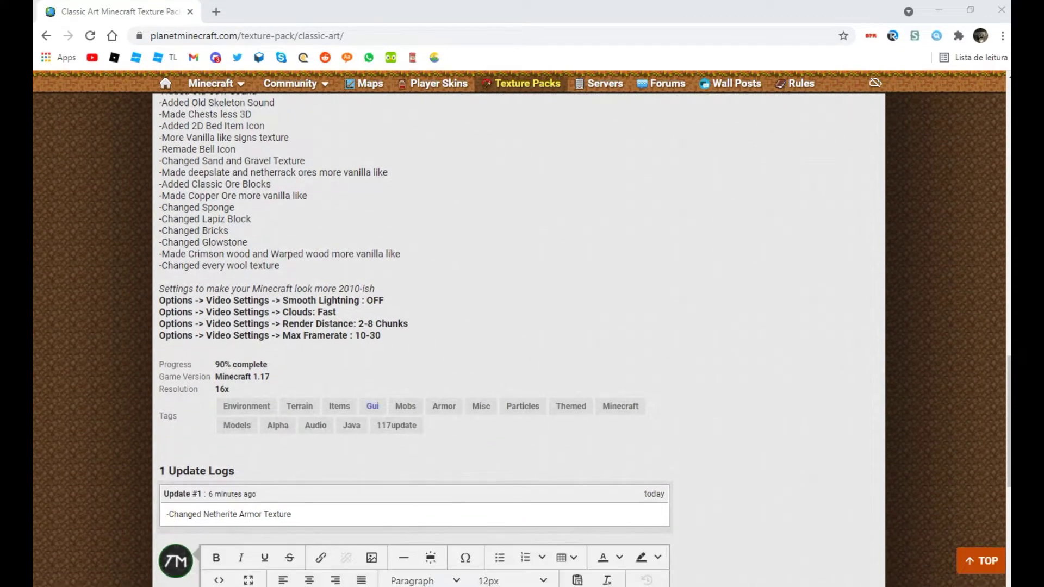
scroll(522, 338, up, 20)
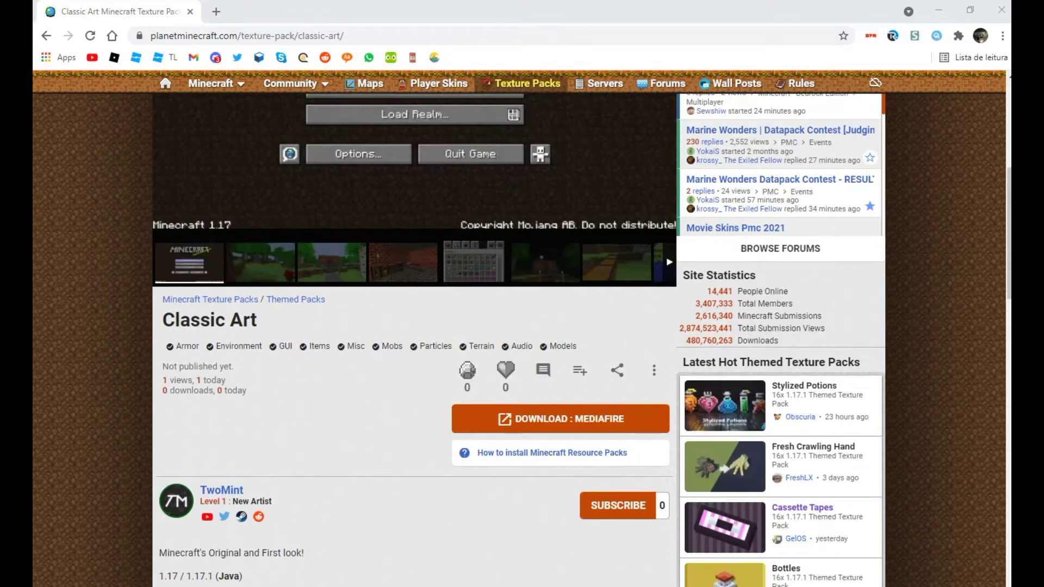
scroll(522, 337, up, 2)
Download Classic Art.zip from the texture pack's MediaFire page.
scroll(522, 337, down, 2)
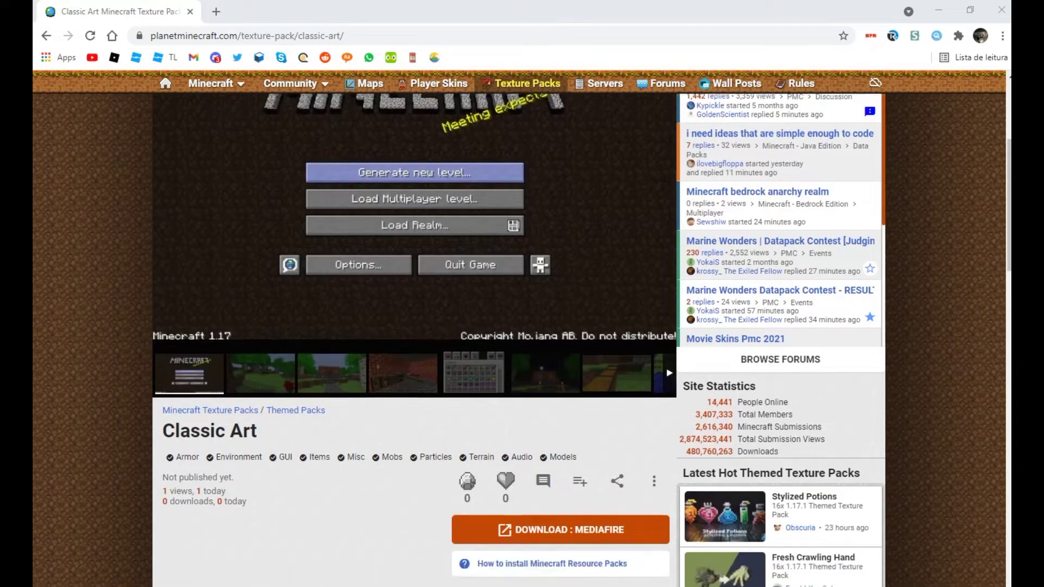
click(561, 419)
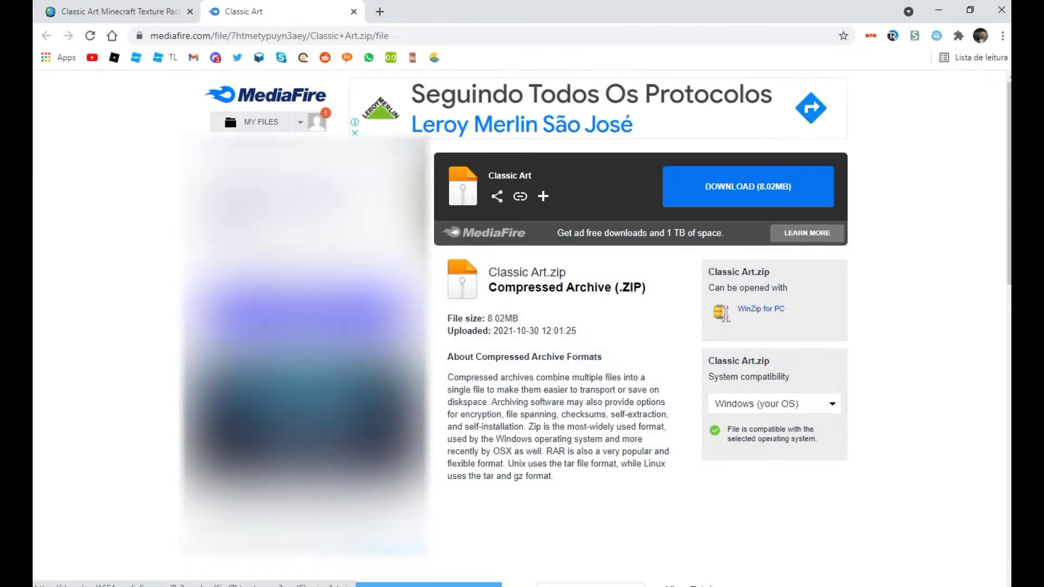
click(747, 186)
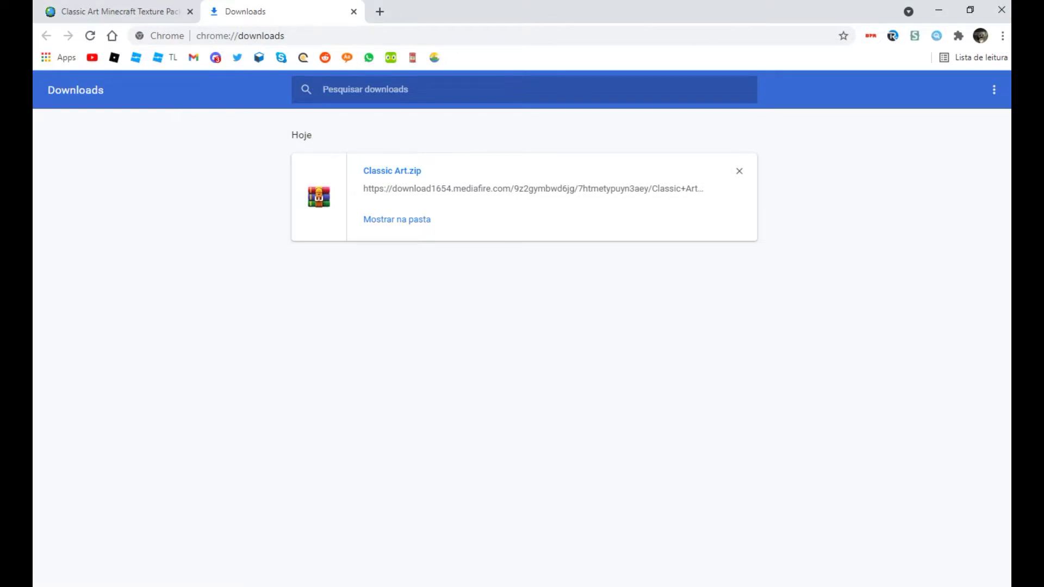
Go to the %appdata% folder and open the resourcepacks folder inside .minecraft.
key(super)
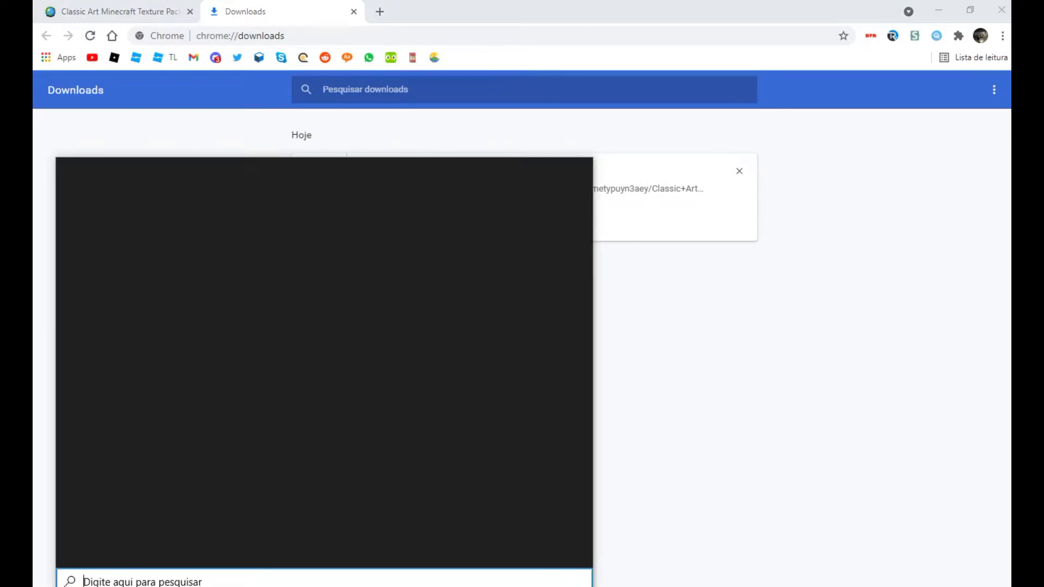
text(%)
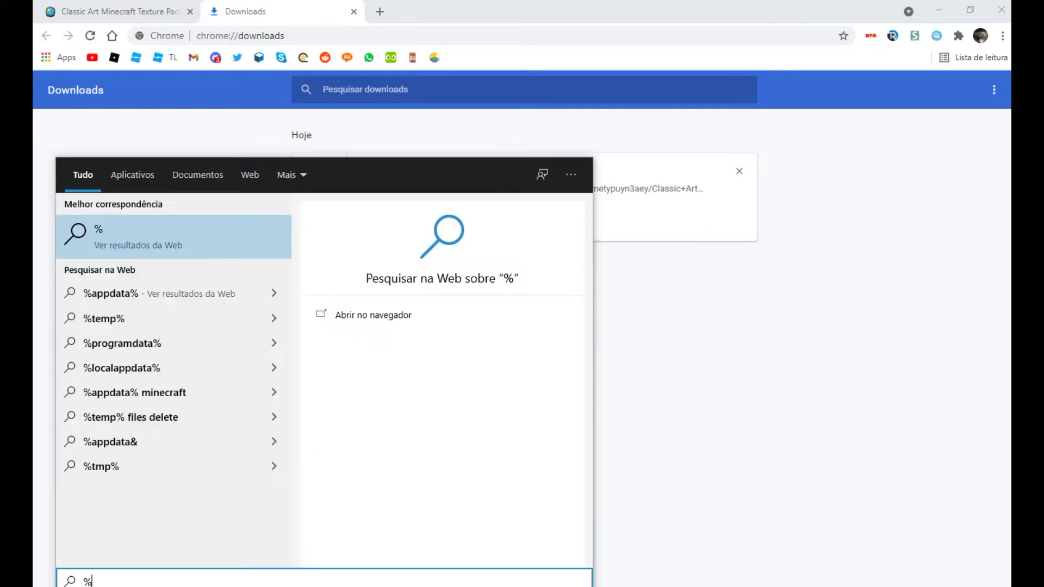
text(appdata%)
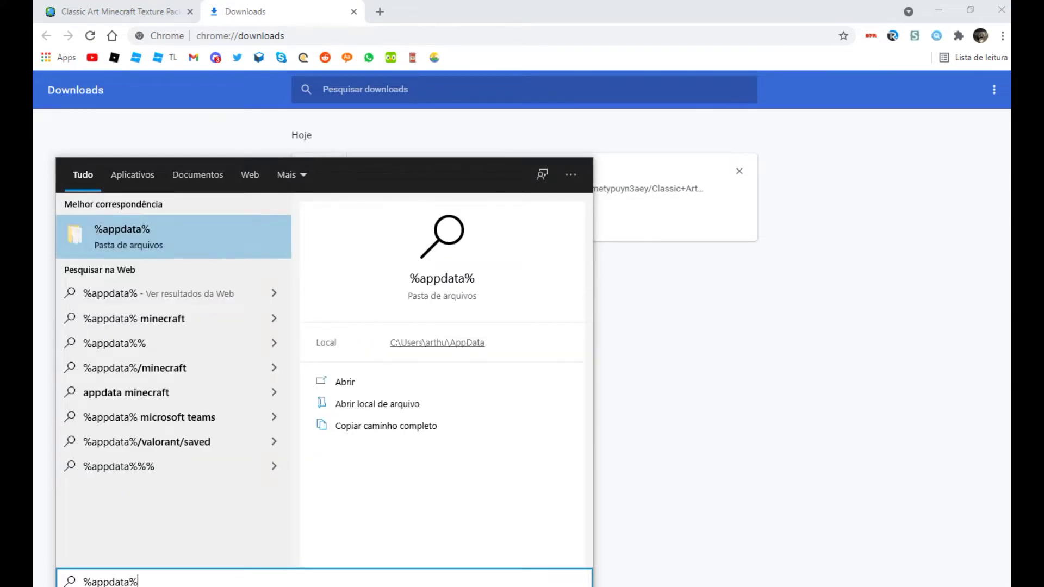
key(Return)
double_click(185, 152)
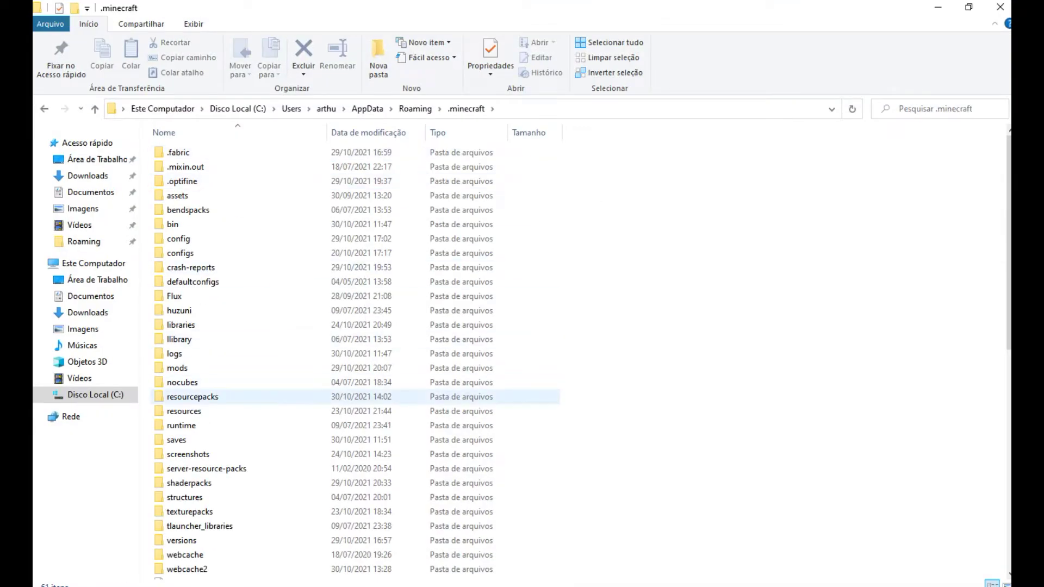
double_click(193, 397)
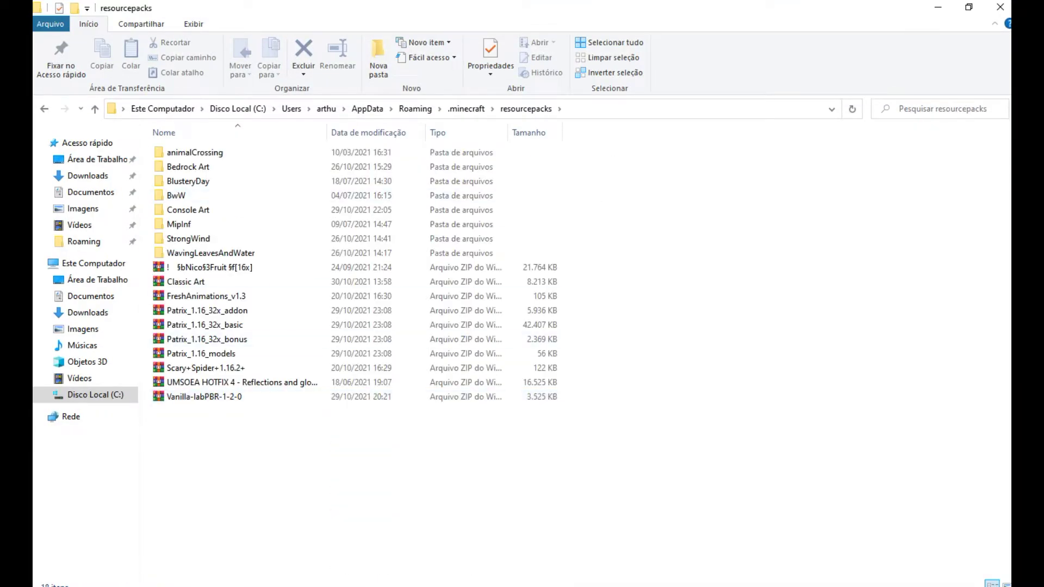
Place the Downloads folder with the Classic Art archive beside the resourcepacks folder and try to move the archive across.
drag(521, 7, 718, 110)
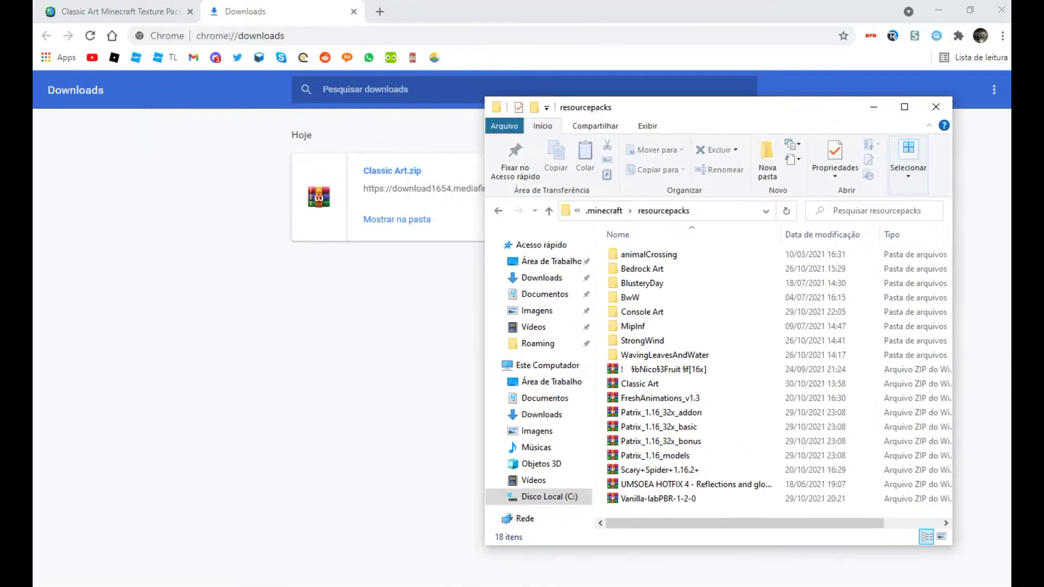
click(397, 219)
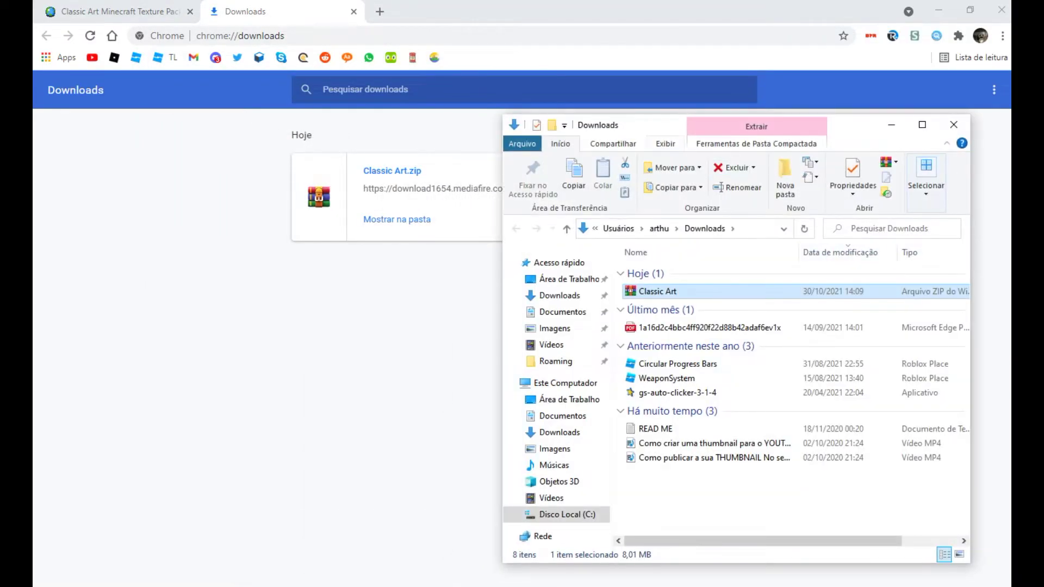
drag(658, 135, 292, 140)
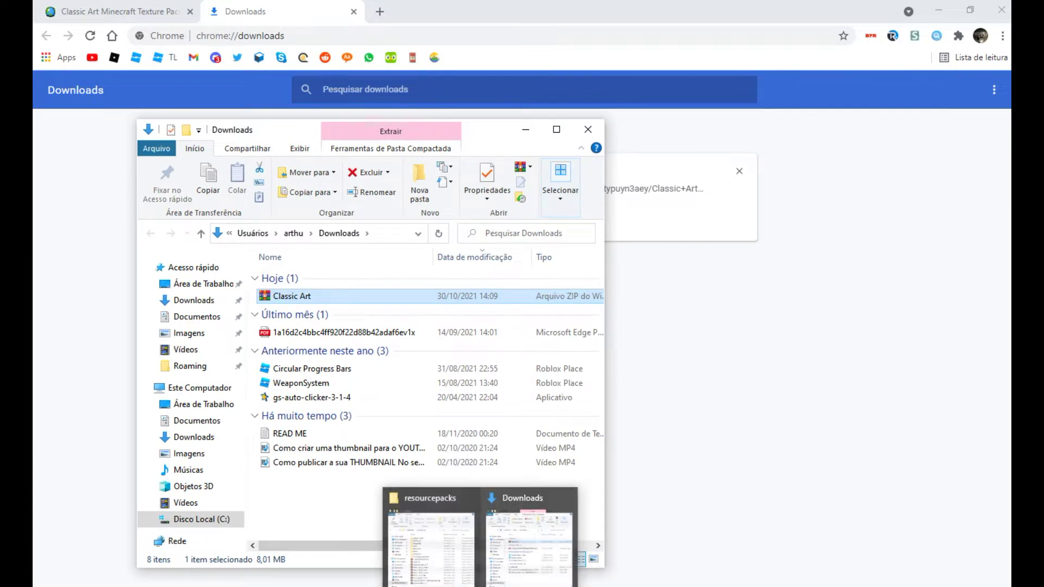
click(429, 544)
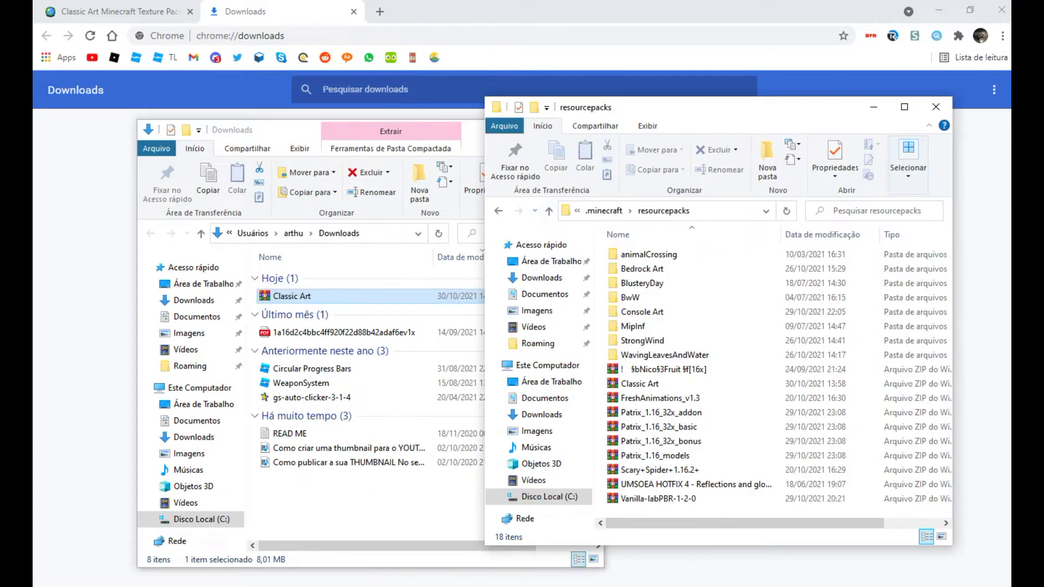
drag(304, 296, 354, 297)
Delete the Classic Art archive from the Downloads folder and close both folder windows.
click(935, 107)
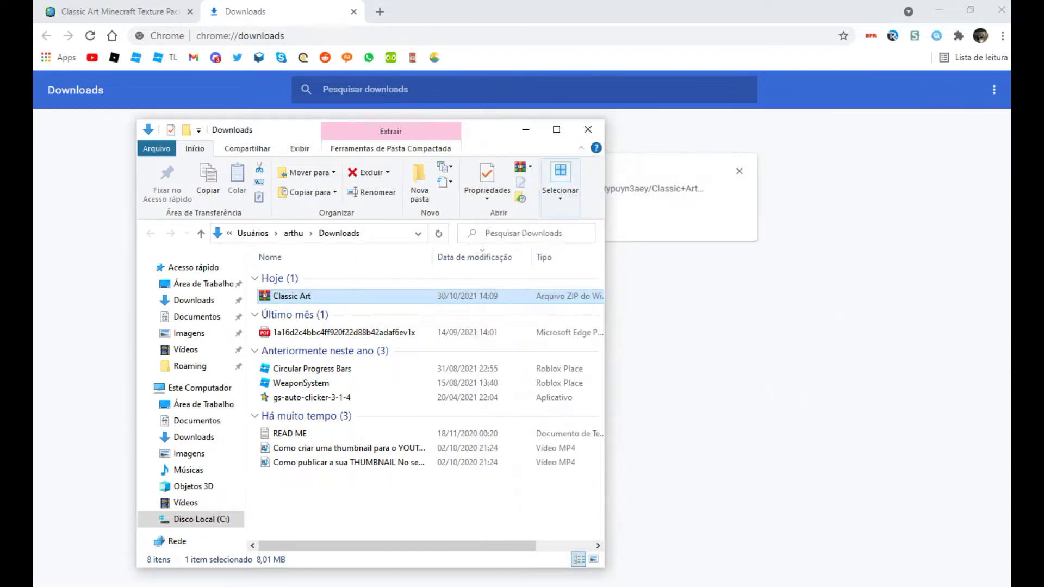
key(Delete)
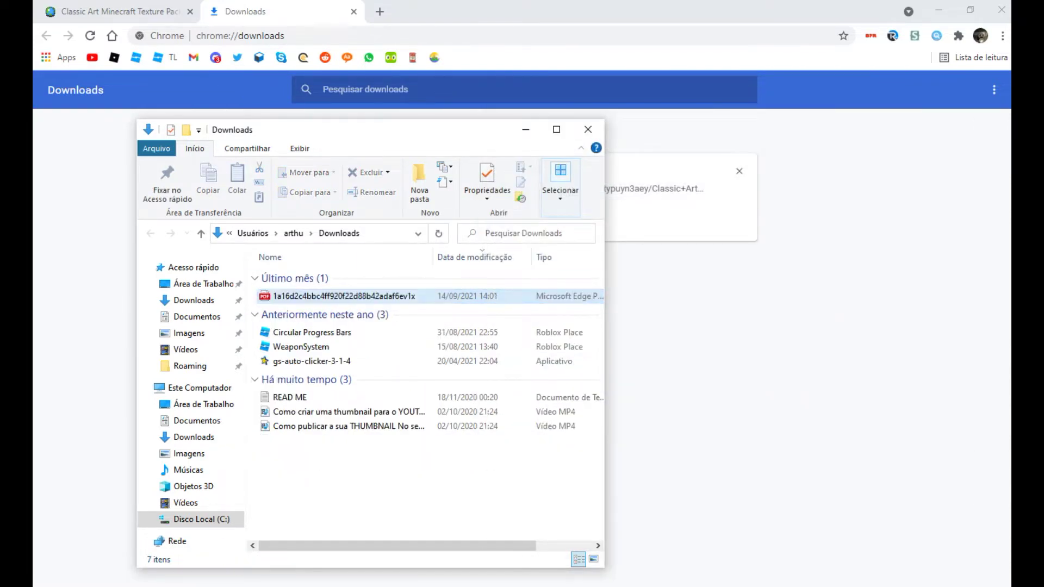
click(588, 129)
Remove Classic Art.zip from the browser's download list, close the downloads page and bring up the desktop Recycle Bin's options.
click(739, 171)
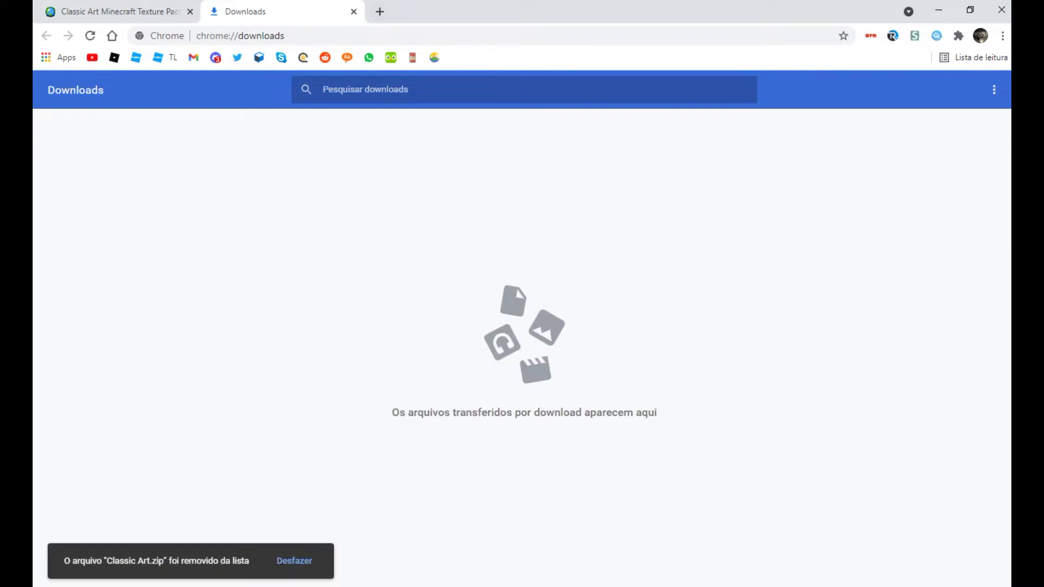
click(353, 12)
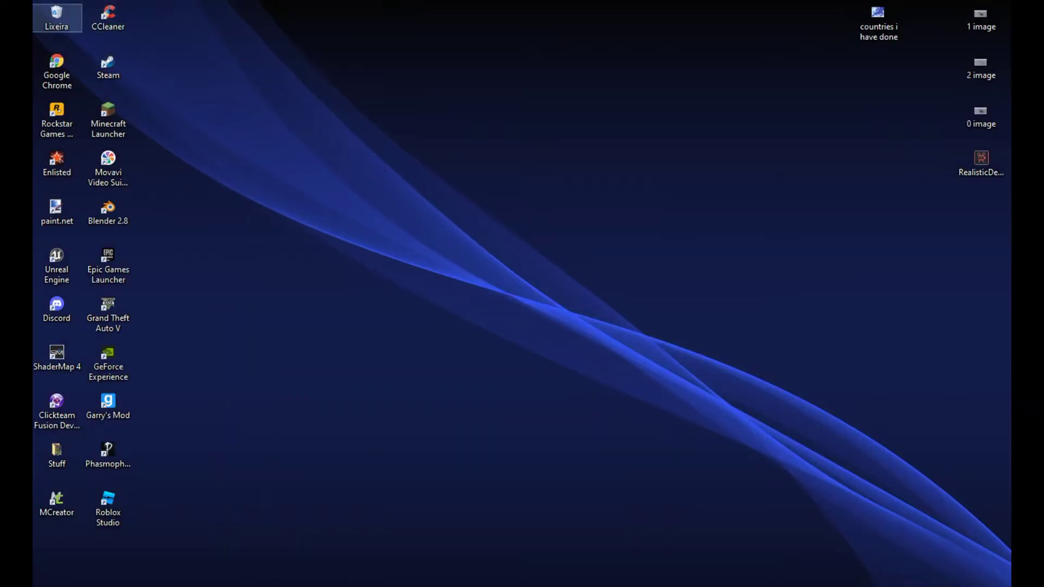
right_click(56, 17)
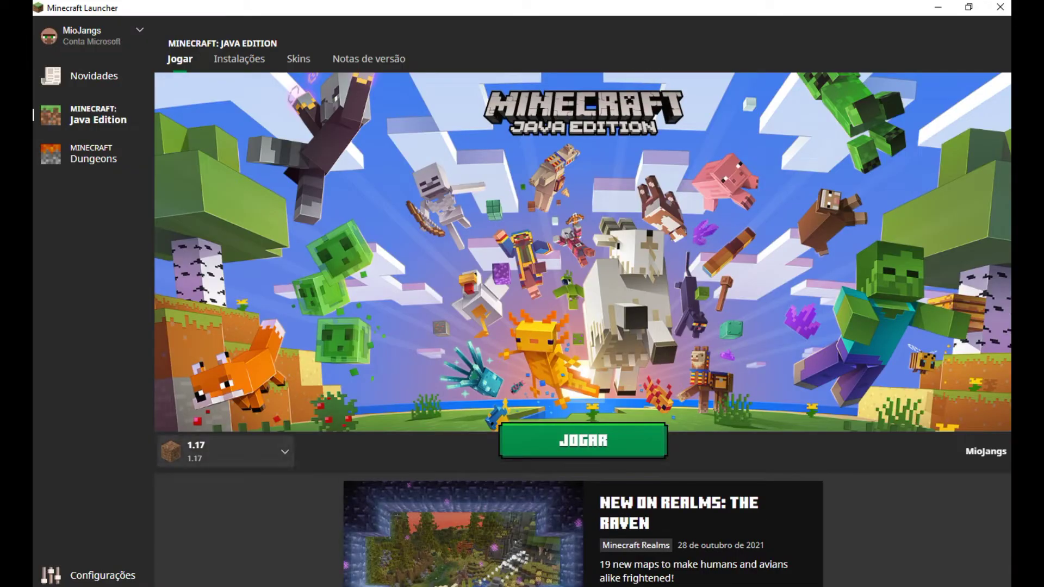
In the Minecraft Launcher, choose the 1.17 installation of Java Edition and launch the game.
click(226, 452)
scroll(236, 361, down, 3)
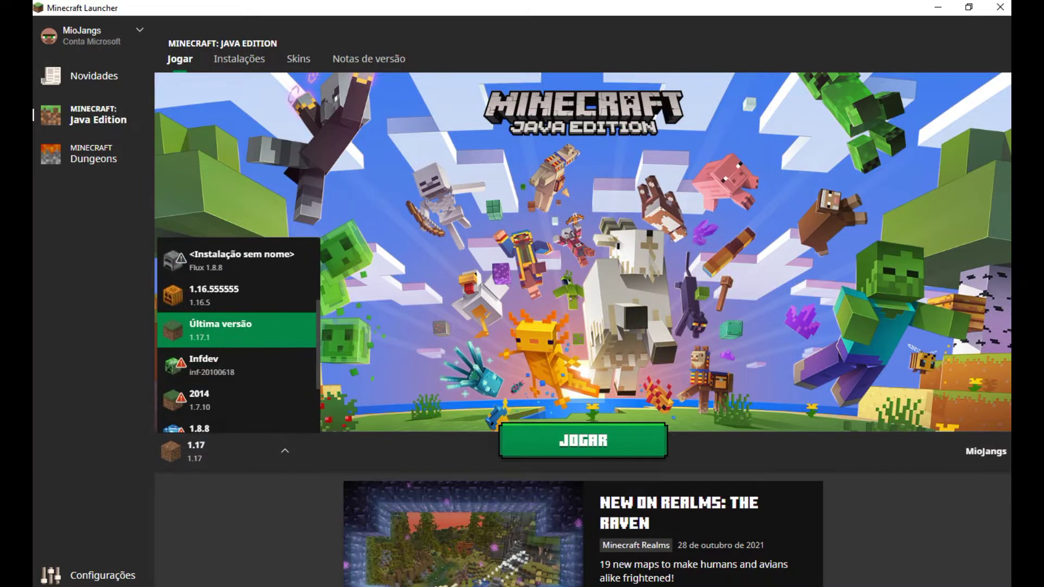
key(Up)
key(Up)
key(Up)
key(Up)
key(Up)
key(Up)
key(Return)
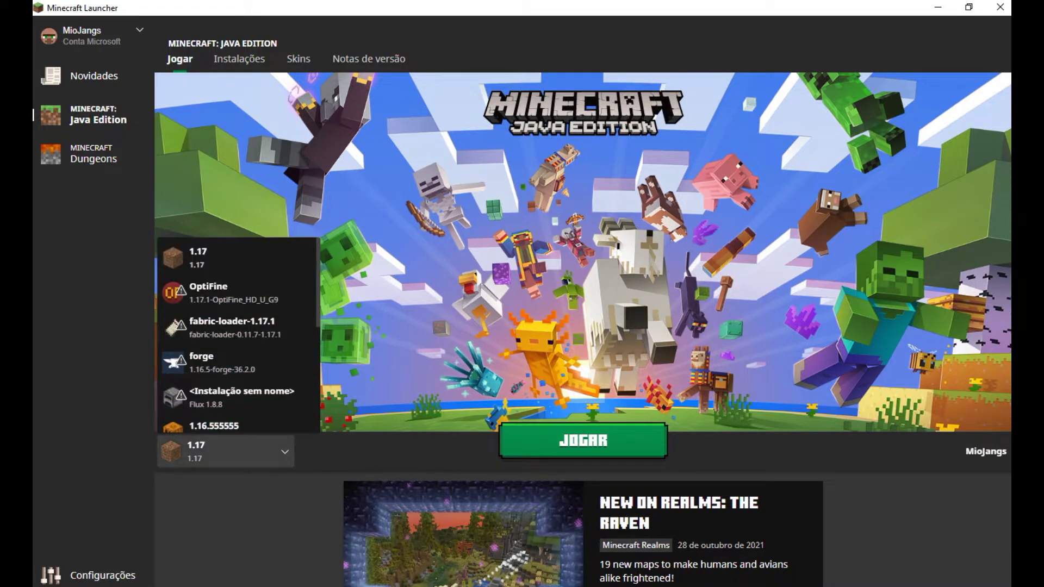
key(Tab)
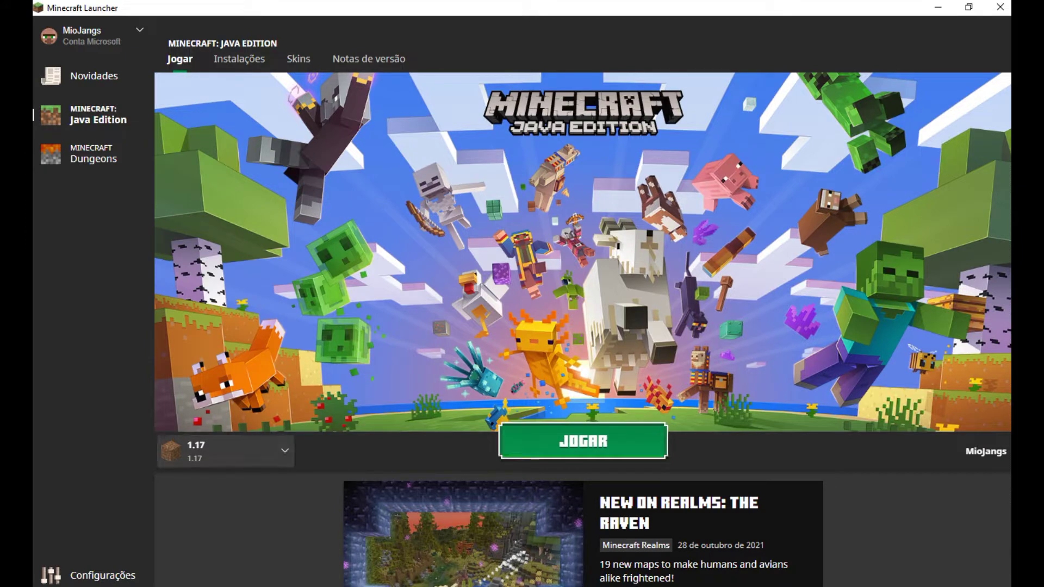
key(Return)
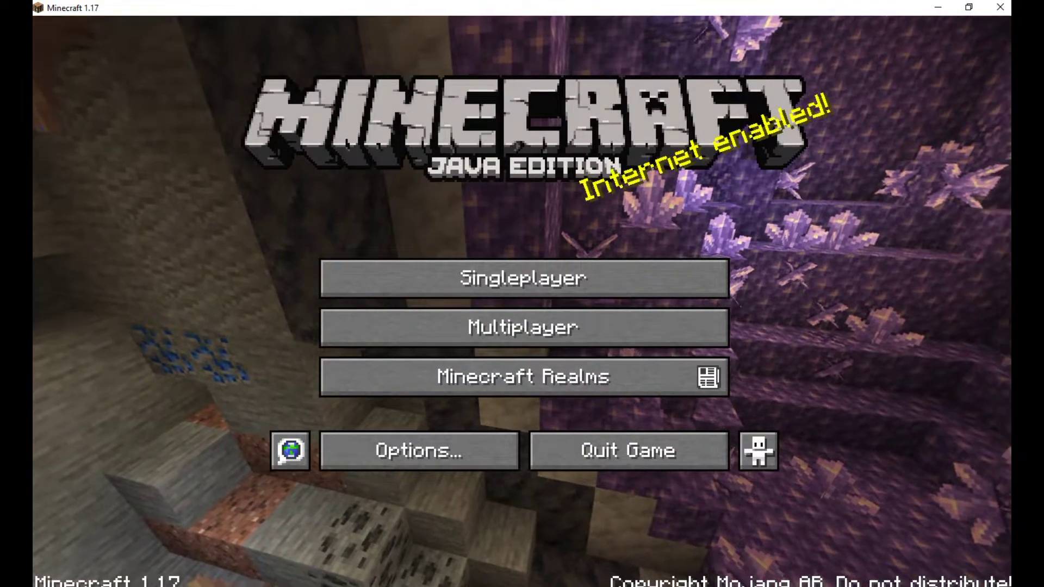
Load the existing singleplayer creative world named New World.
click(523, 278)
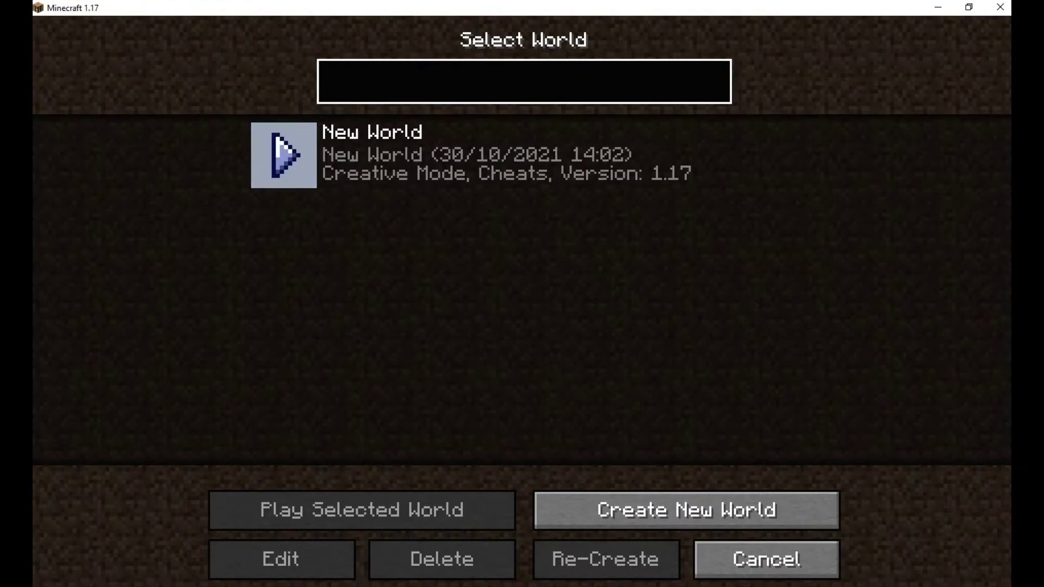
click(767, 559)
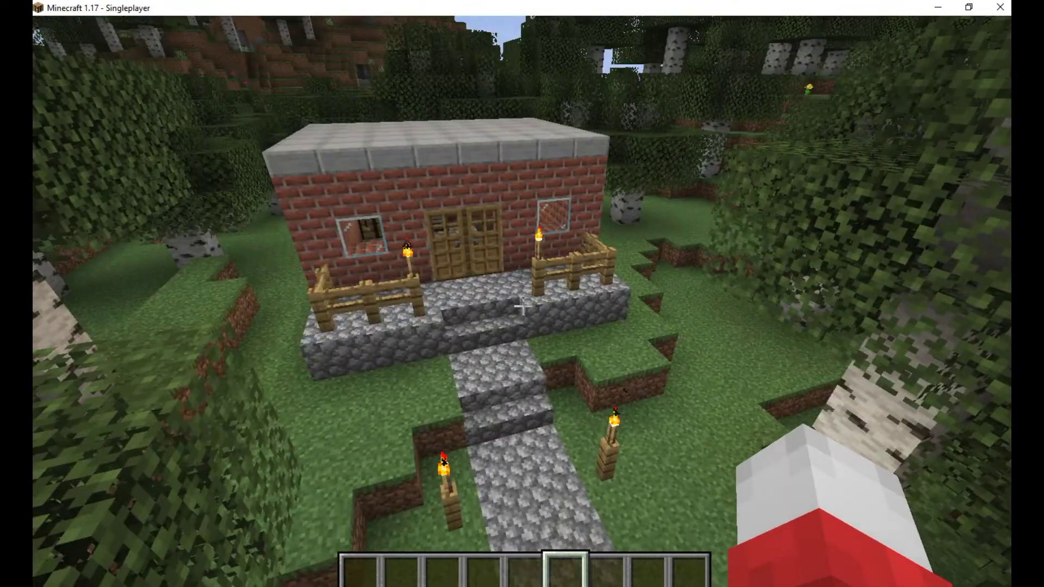
Activate the Classic Art.zip resource pack from the game options, apply it and return to the world in front of the brick house.
key(Escape)
click(416, 343)
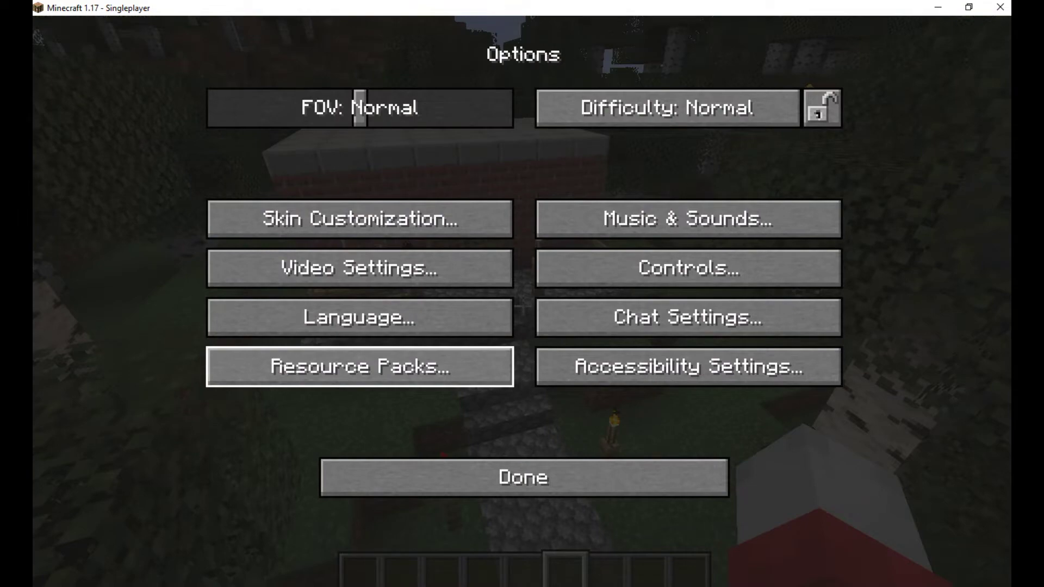
click(405, 354)
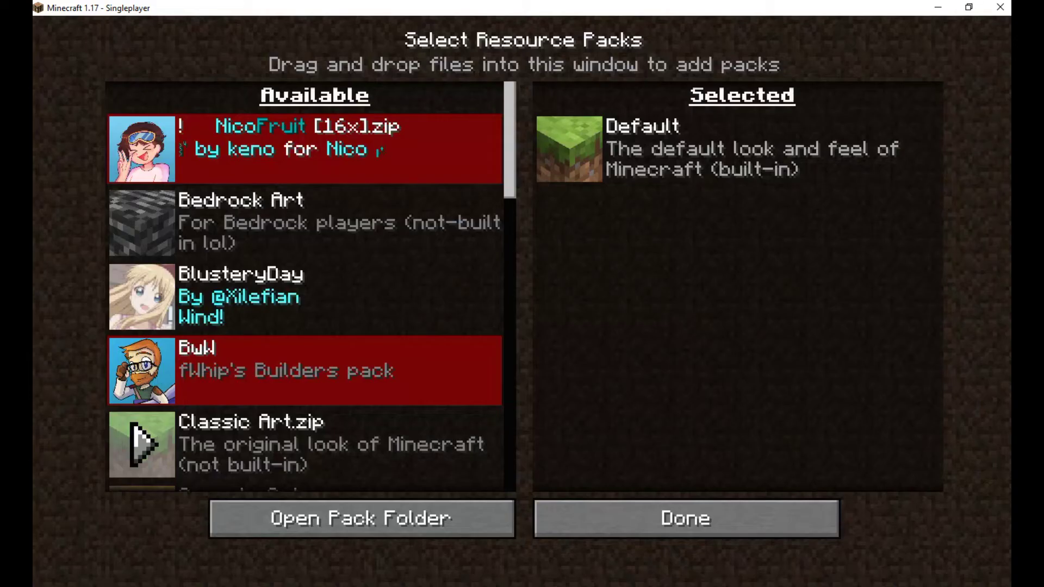
scroll(132, 279, down, 2)
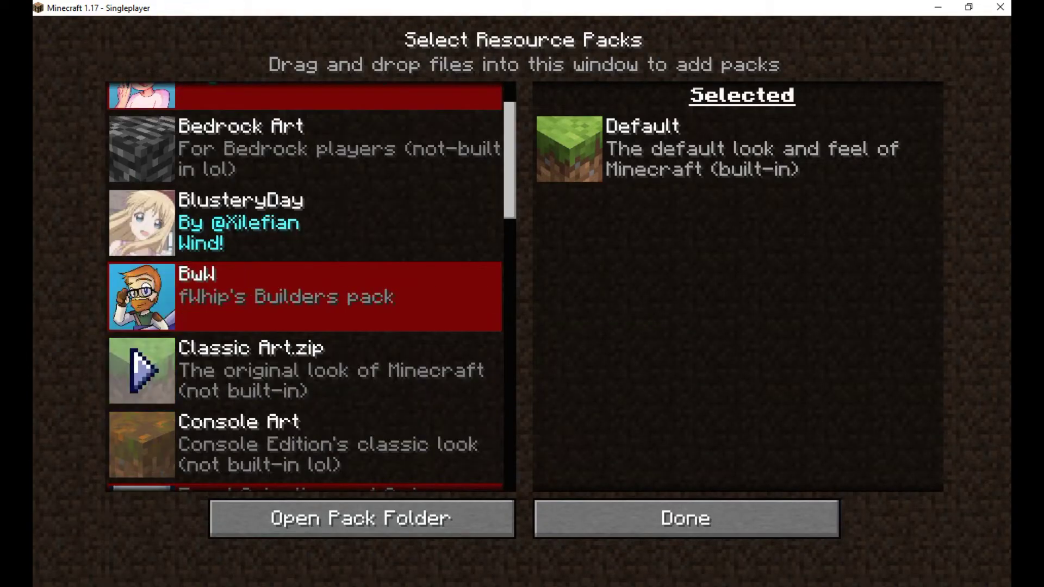
click(141, 370)
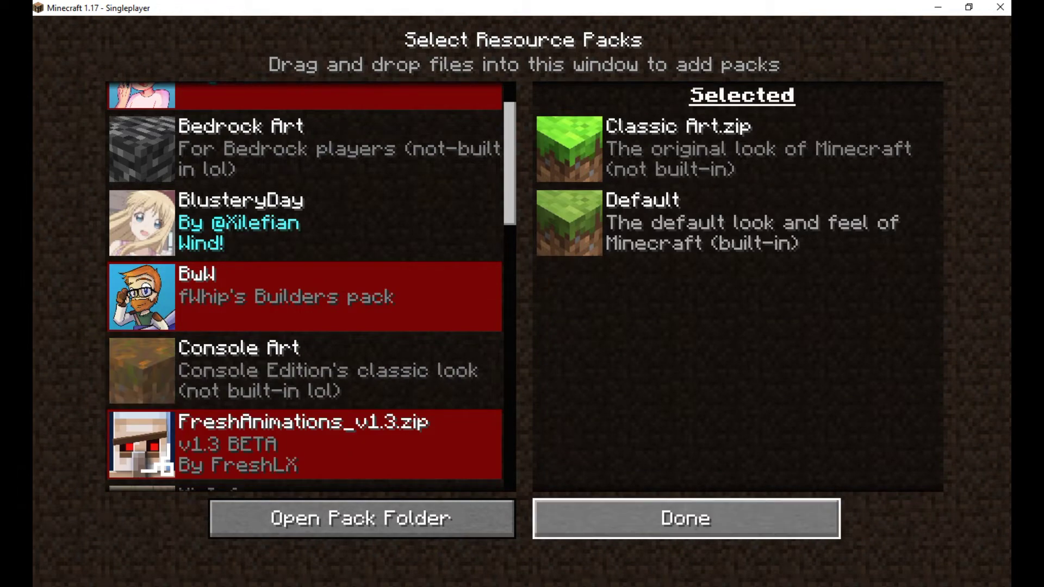
click(686, 518)
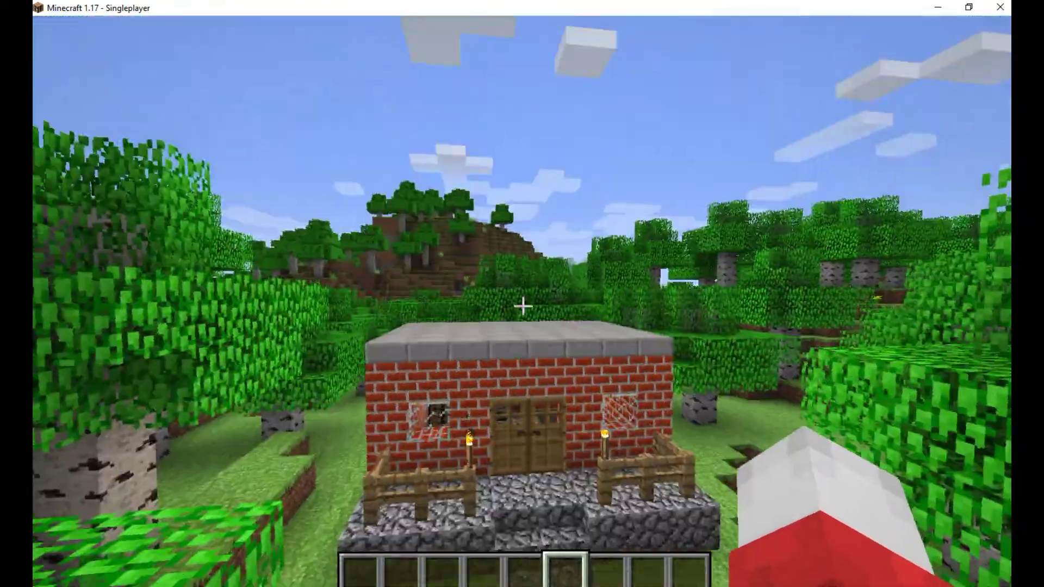
key(shift)
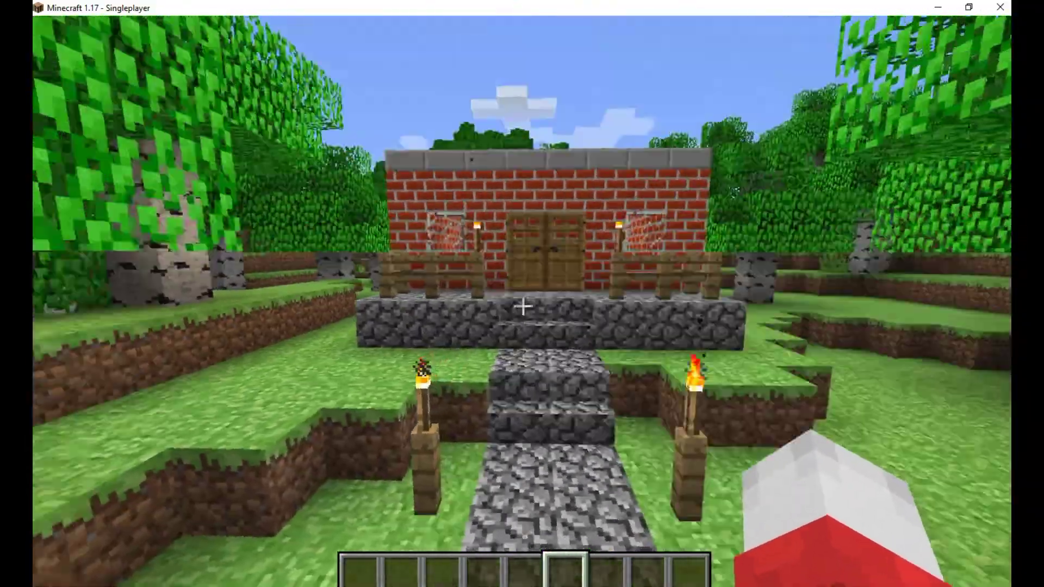
Inspect the brick house with its new textures: enter through the double doors, view the chest inside and go back out.
key(w)
right_click(523, 306)
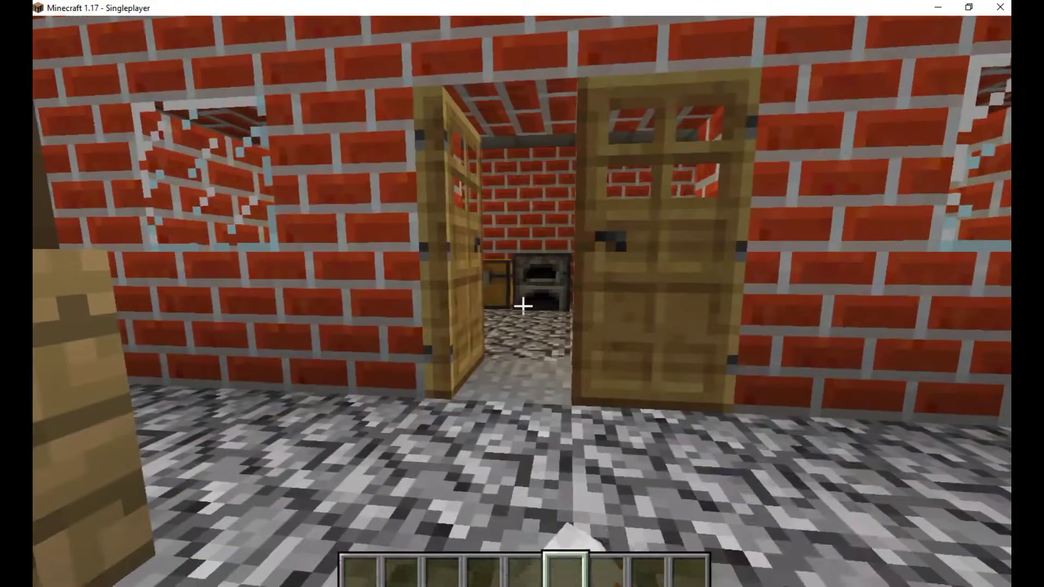
right_click(523, 307)
key(w)
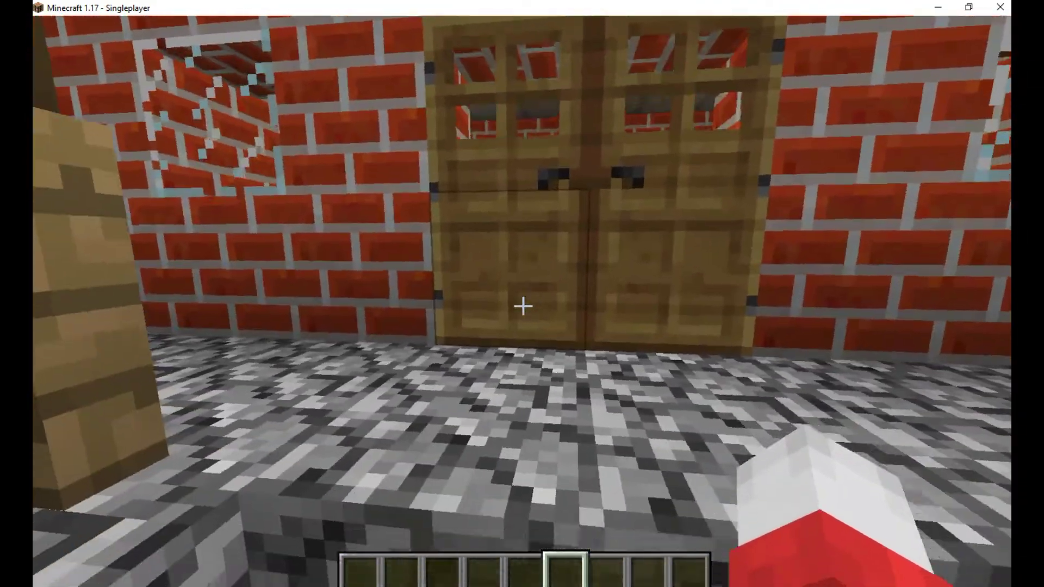
right_click(523, 306)
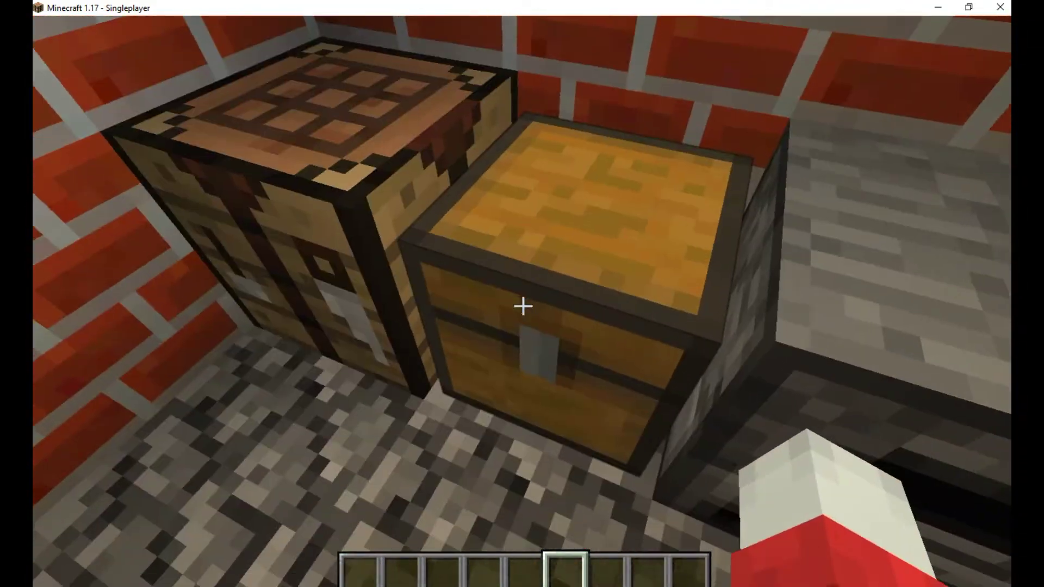
right_click(523, 306)
key(Escape)
key(w)
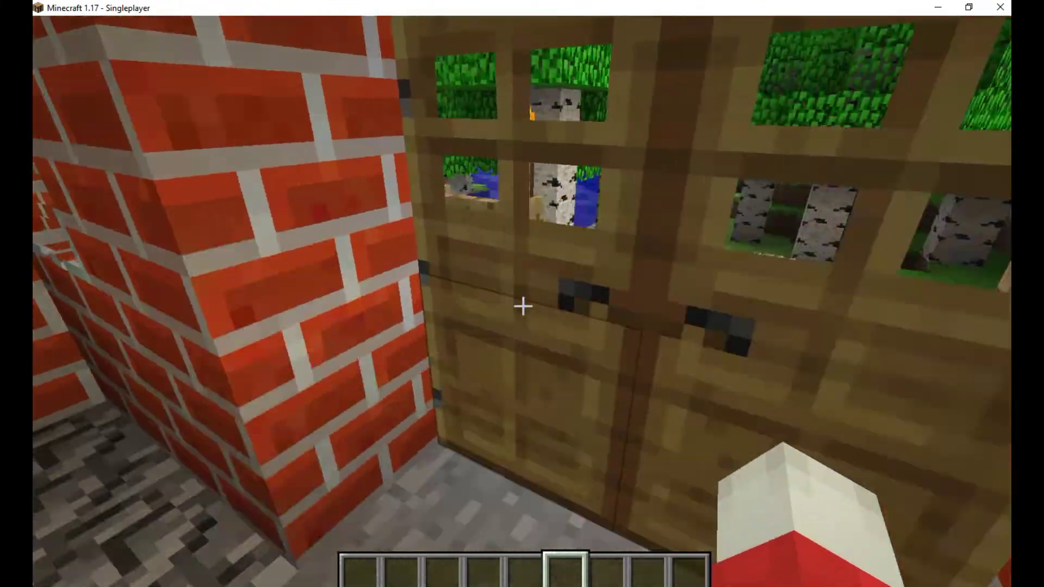
right_click(523, 307)
key(s)
right_click(523, 306)
key(s)
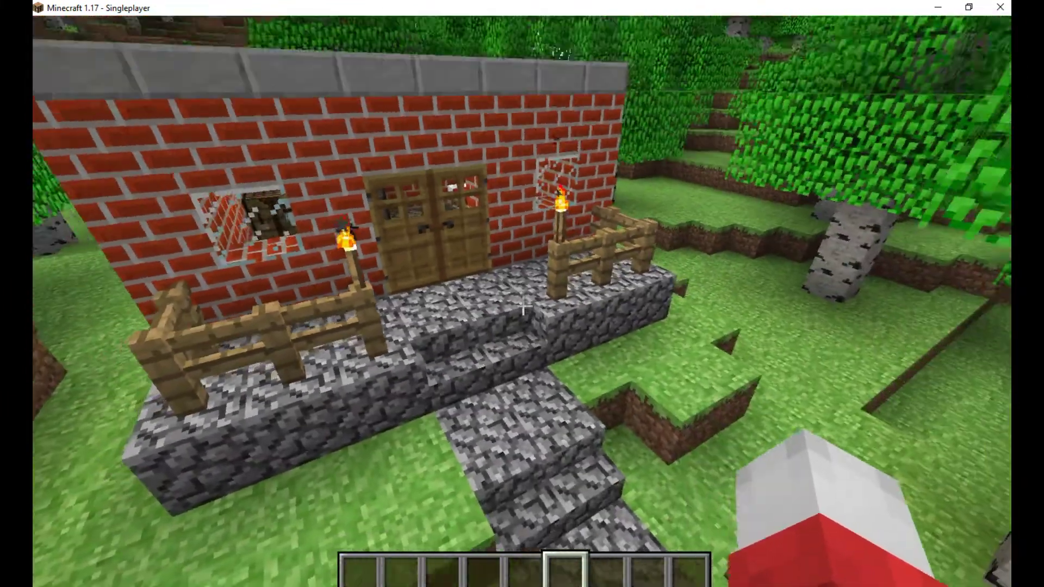
In the game's video settings, turn Smooth Lighting off and set Render Distance to 4 chunks.
key(Escape)
click(414, 351)
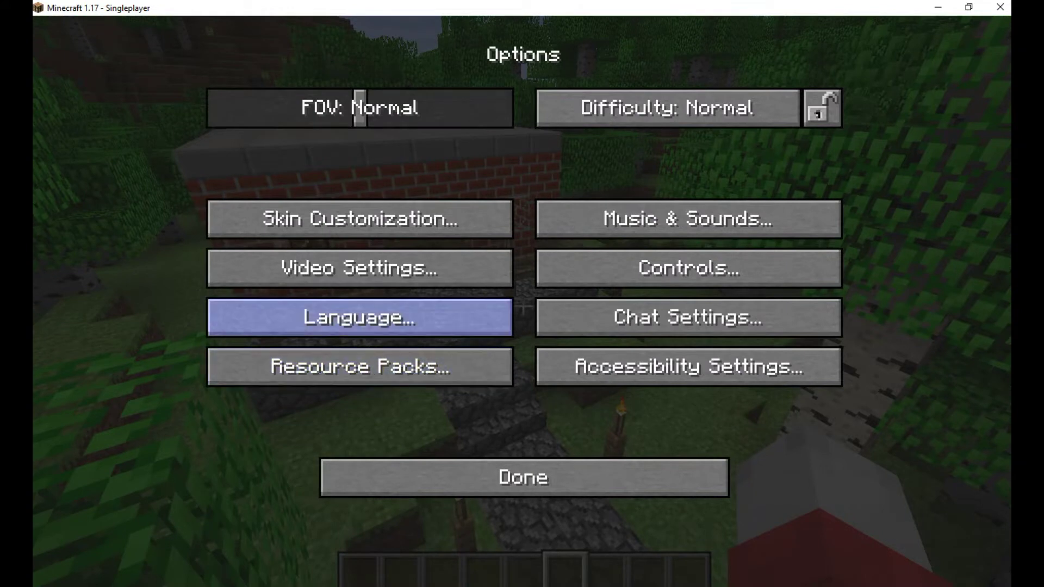
click(359, 267)
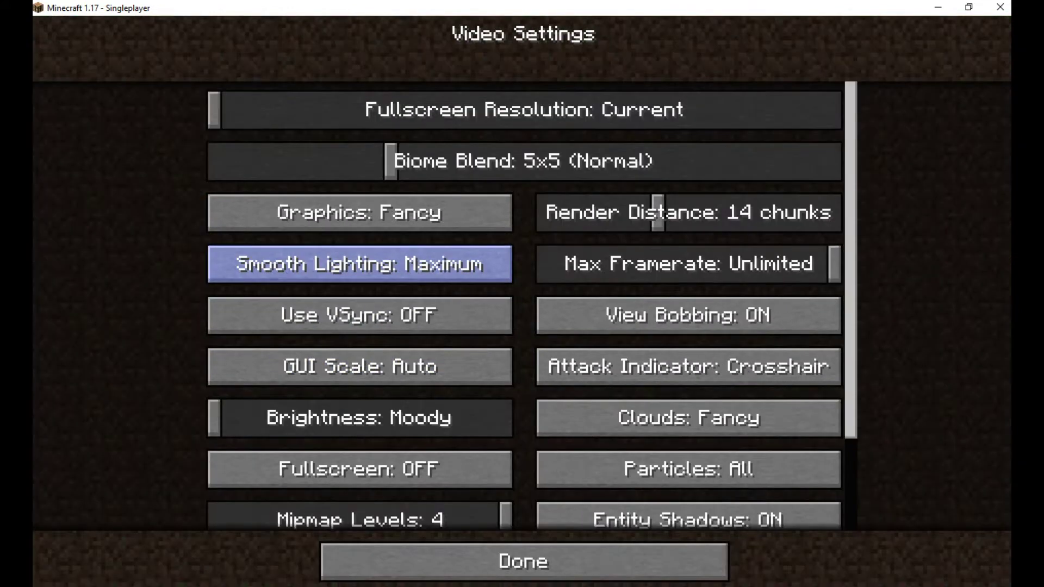
click(359, 268)
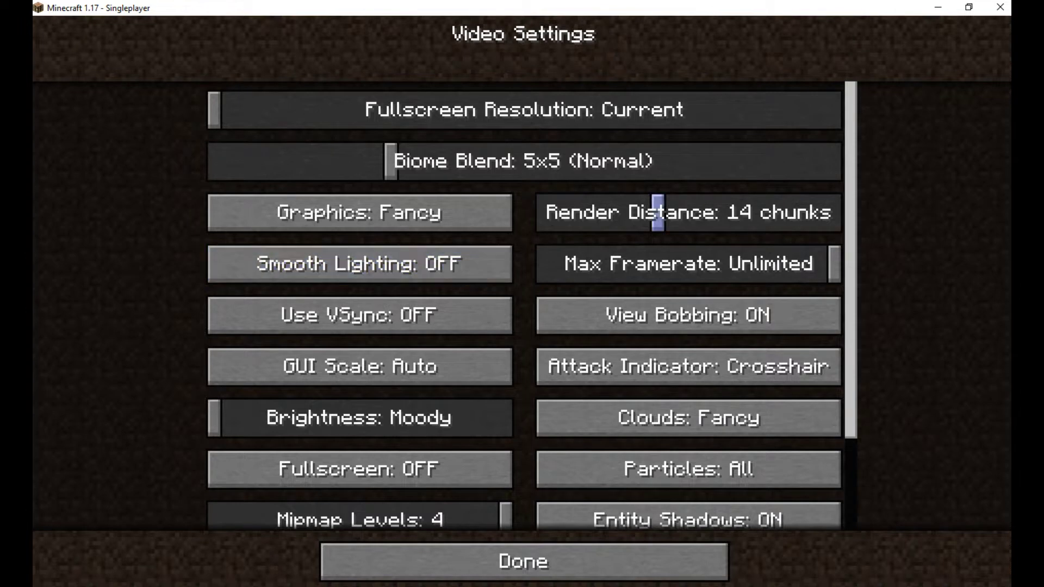
drag(658, 213, 559, 213)
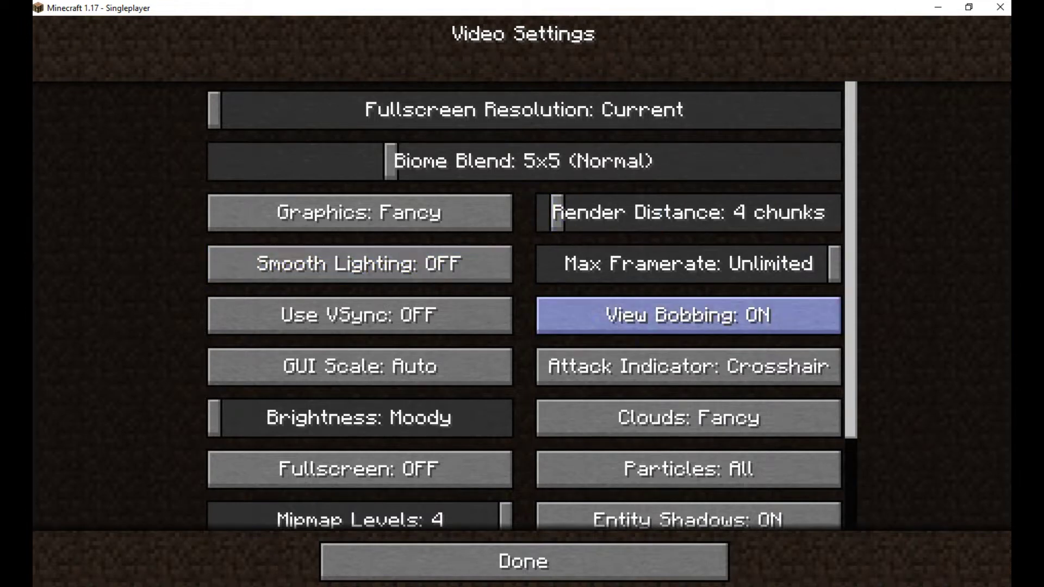
Limit Max Framerate to 20 fps, set Clouds to Fast and return to the world.
drag(835, 264, 542, 264)
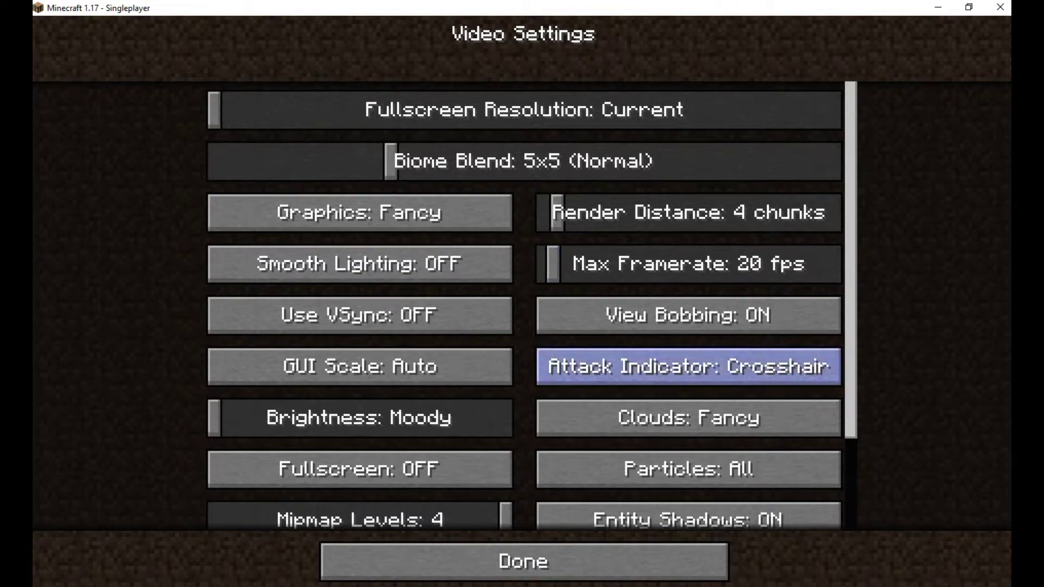
click(688, 417)
click(689, 417)
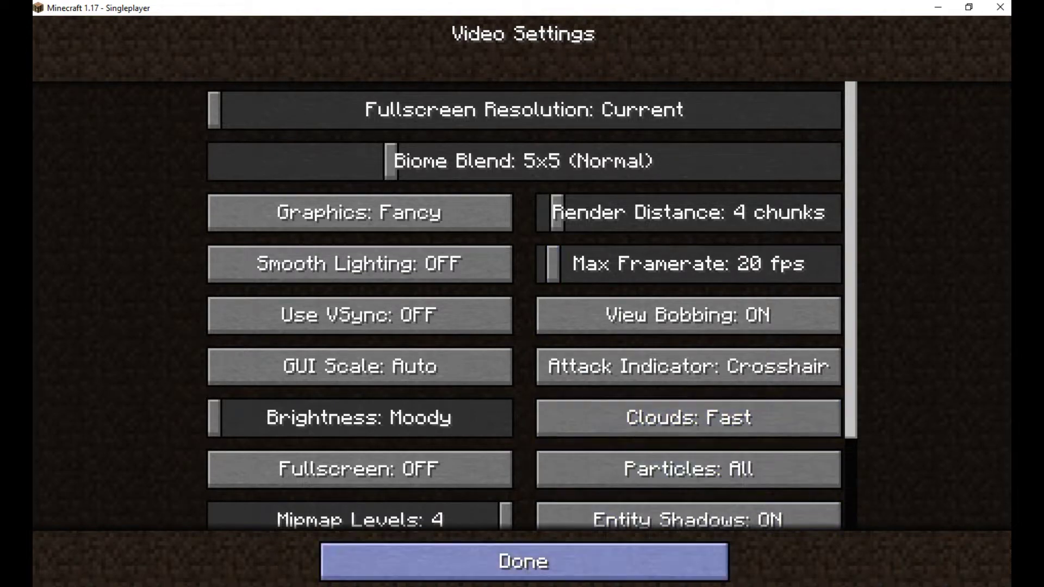
click(524, 562)
click(524, 475)
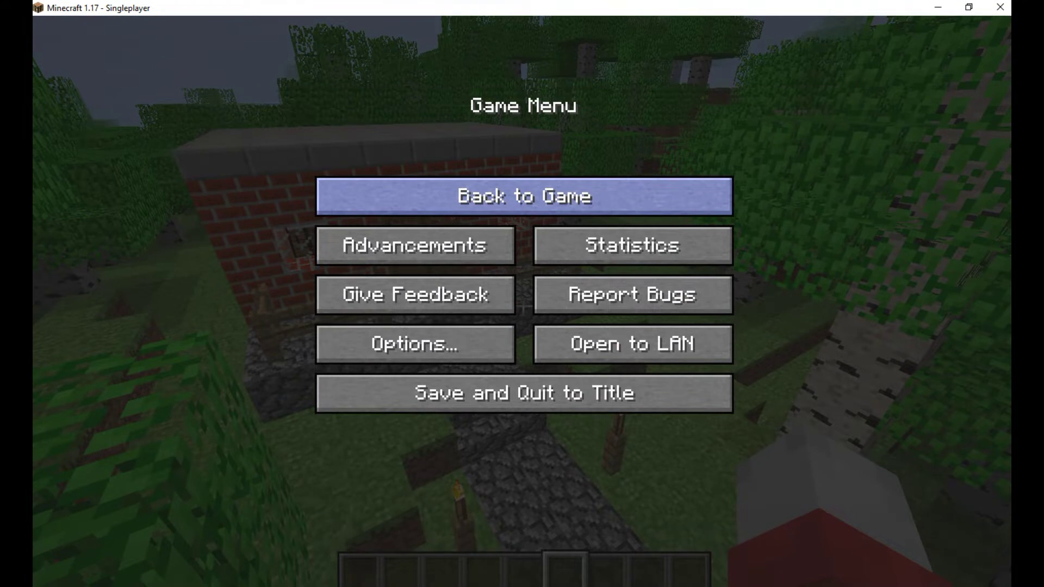
click(524, 195)
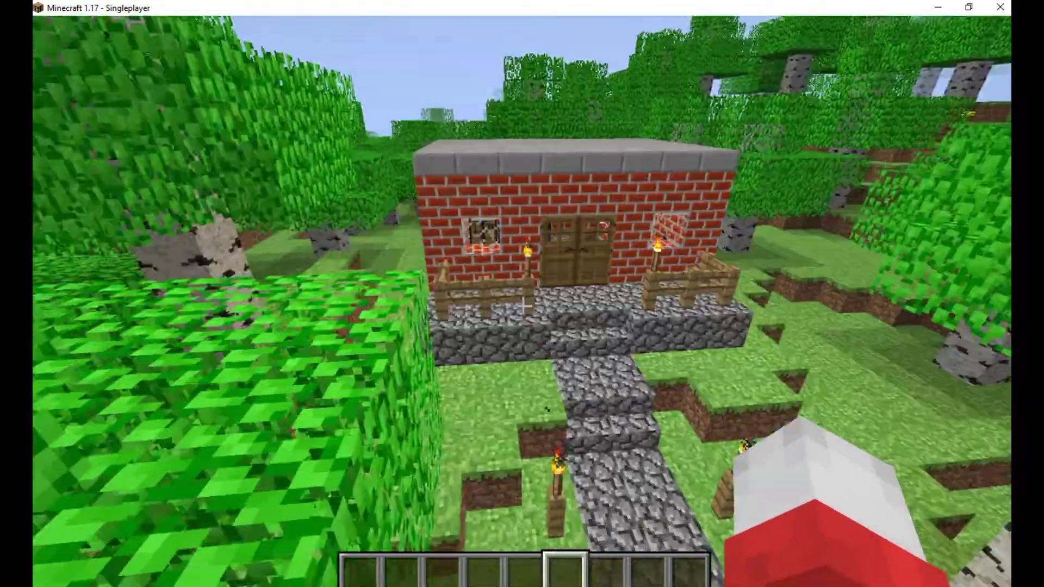
Walk up to the house and examine its doors, interior and facade with the changed video settings, and pause the game.
key(shift)
key(w)
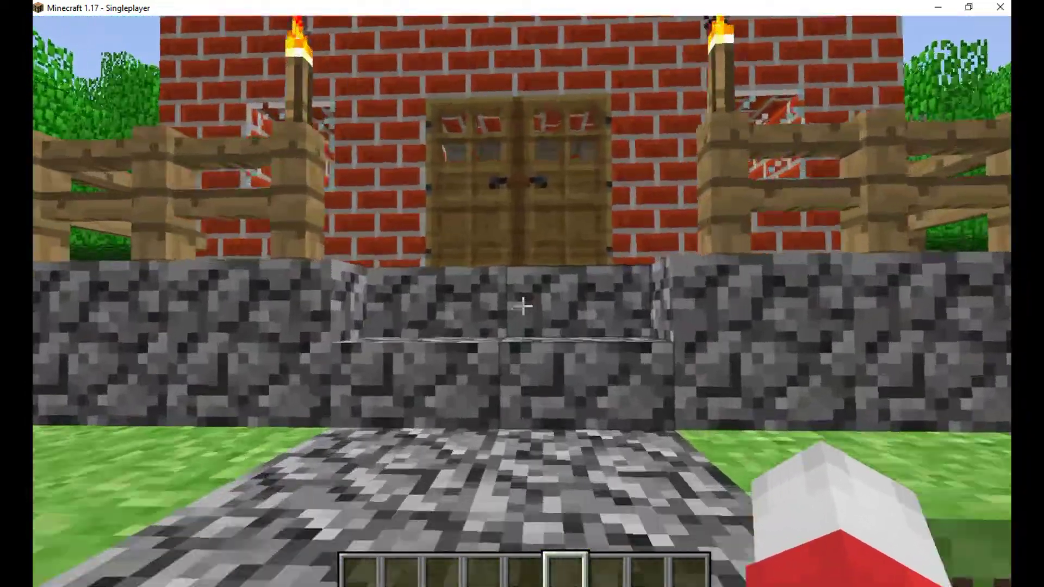
key(w)
right_click(523, 306)
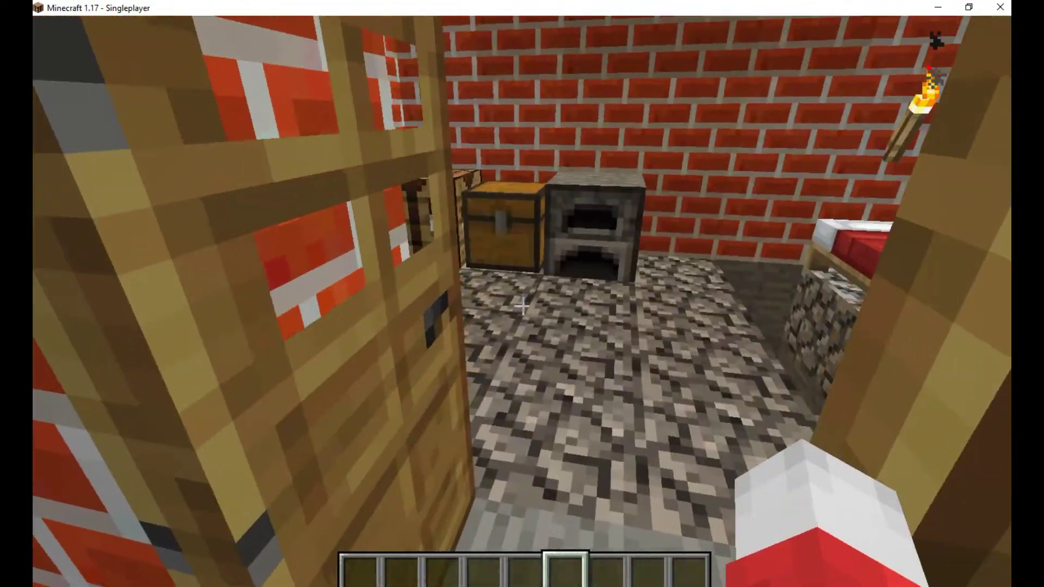
key(s)
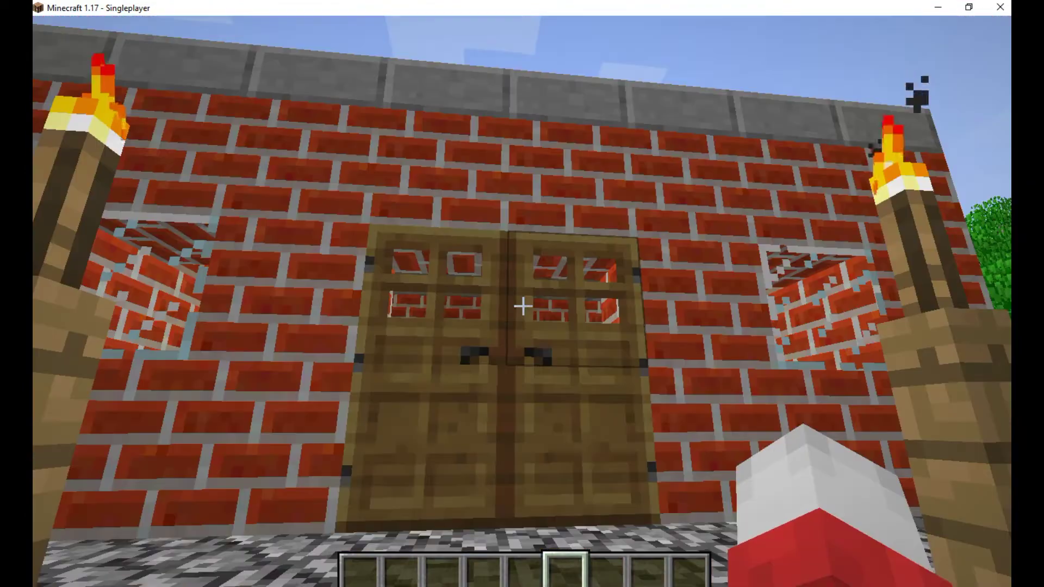
key(Escape)
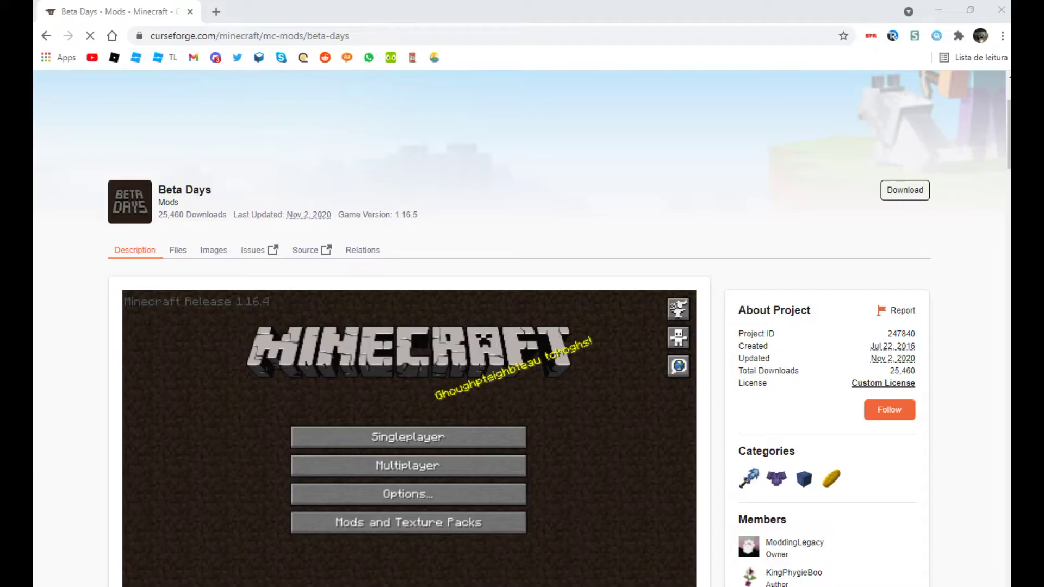
In the browser, look over the Beta Days mod page on CurseForge and highlight its web address.
scroll(522, 326, down, 1)
scroll(522, 326, up, 2)
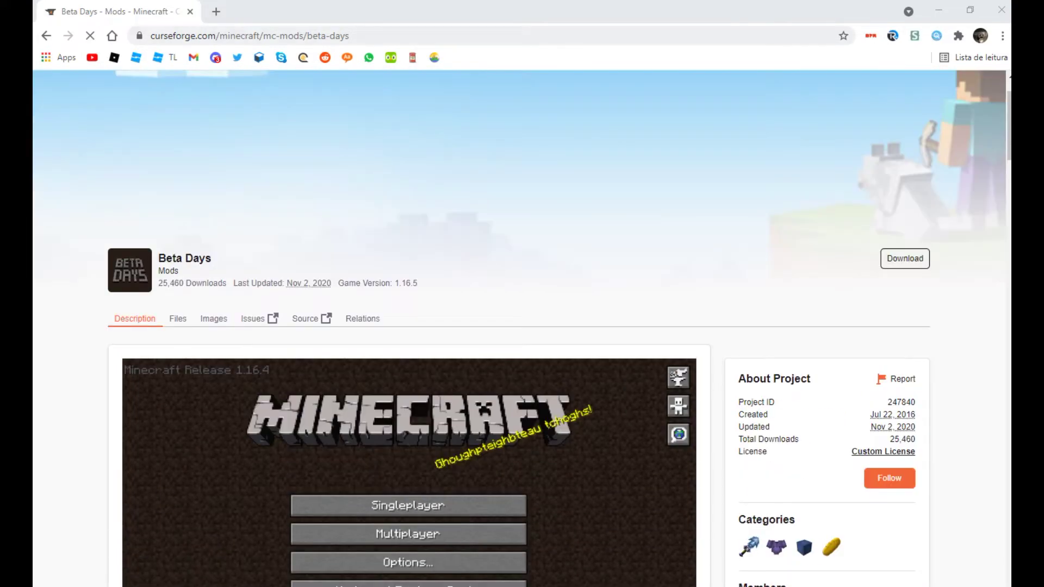
drag(349, 35, 227, 36)
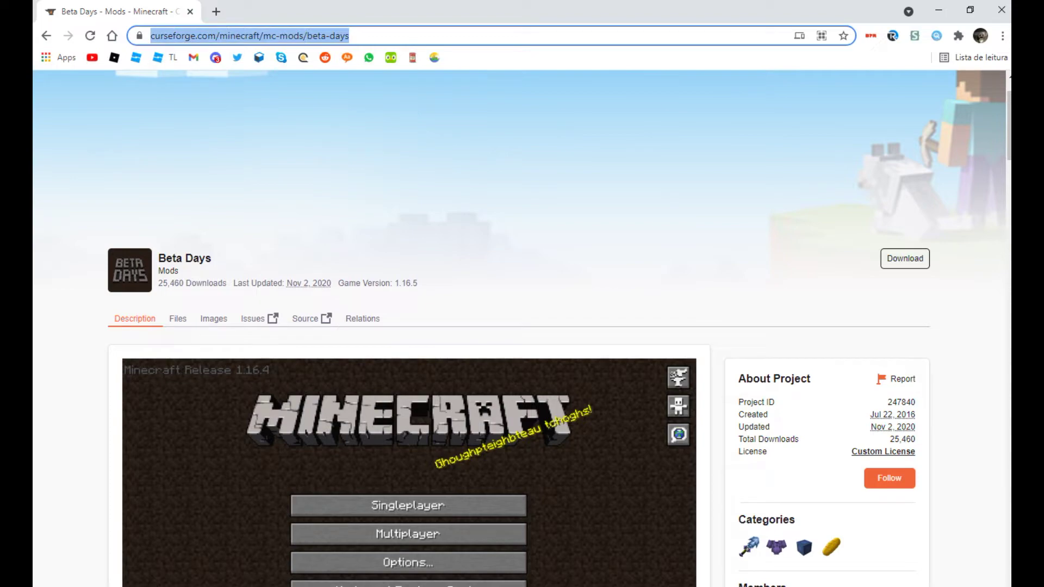
key(Escape)
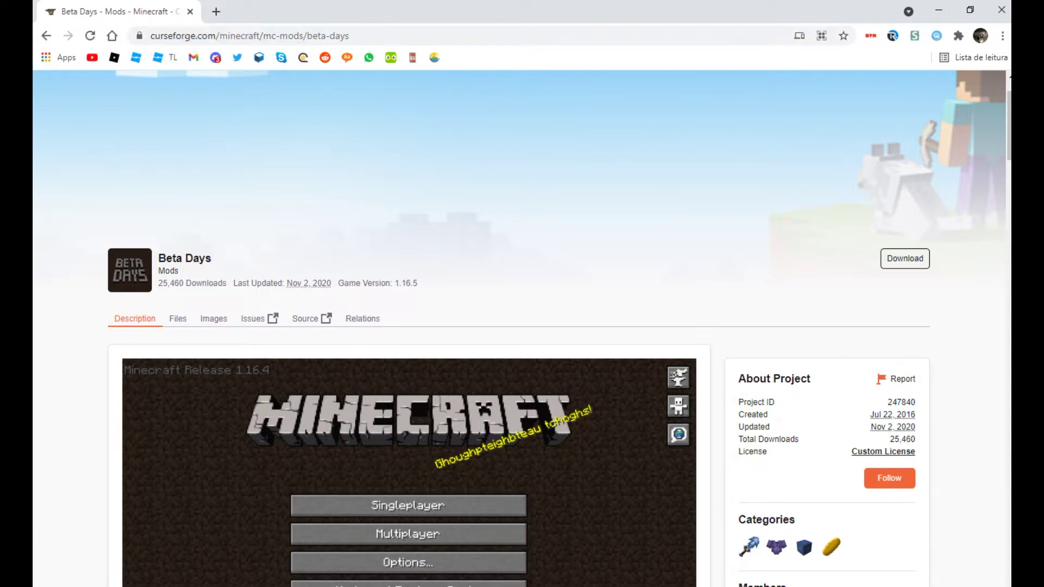
Open the Beta Days file list and download the main file, Beta Days 1.16.4-v1.2.0.
click(177, 319)
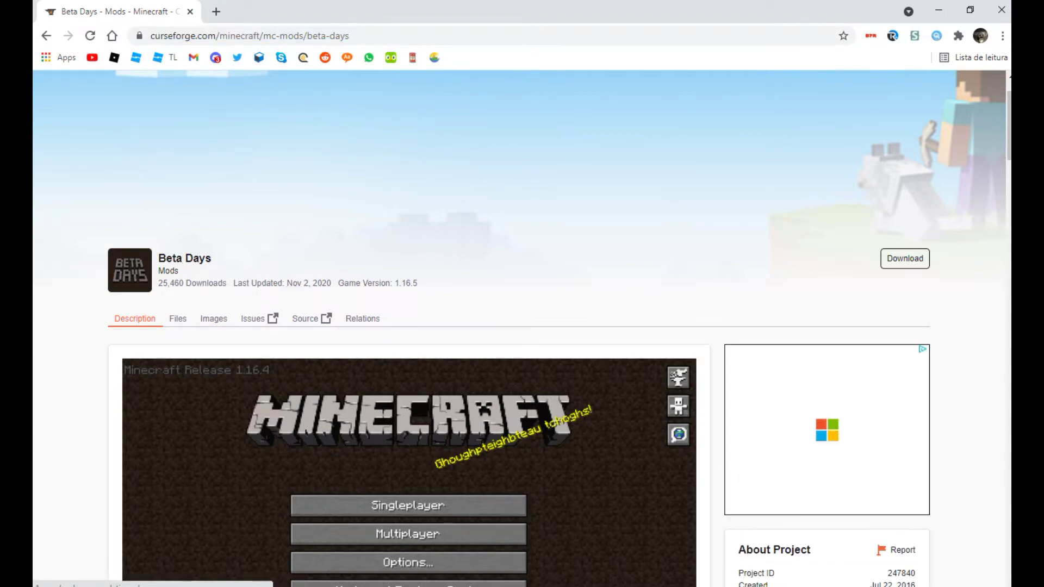
scroll(520, 326, down, 1)
scroll(522, 327, down, 5)
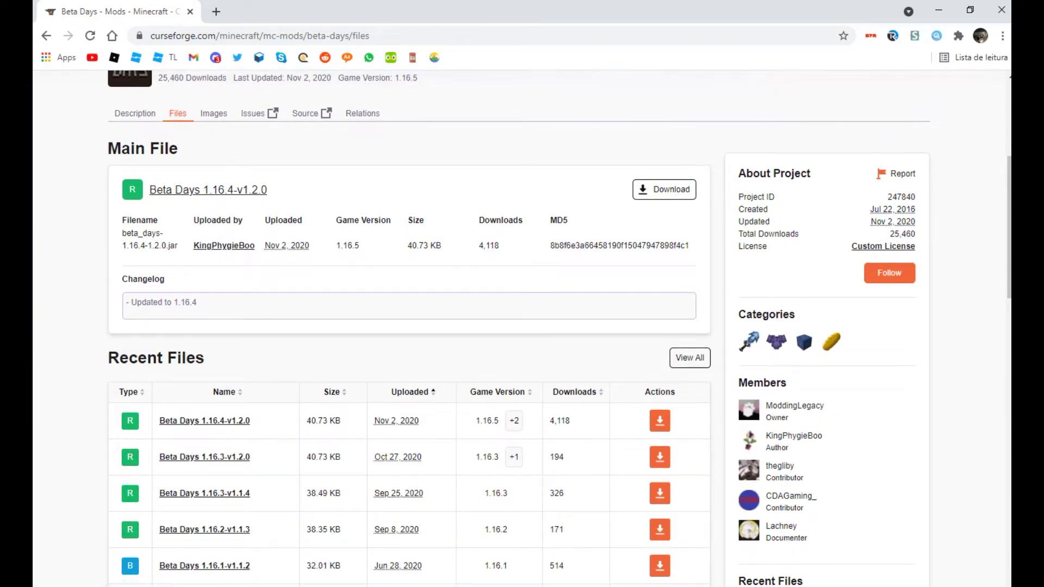
scroll(522, 326, down, 1)
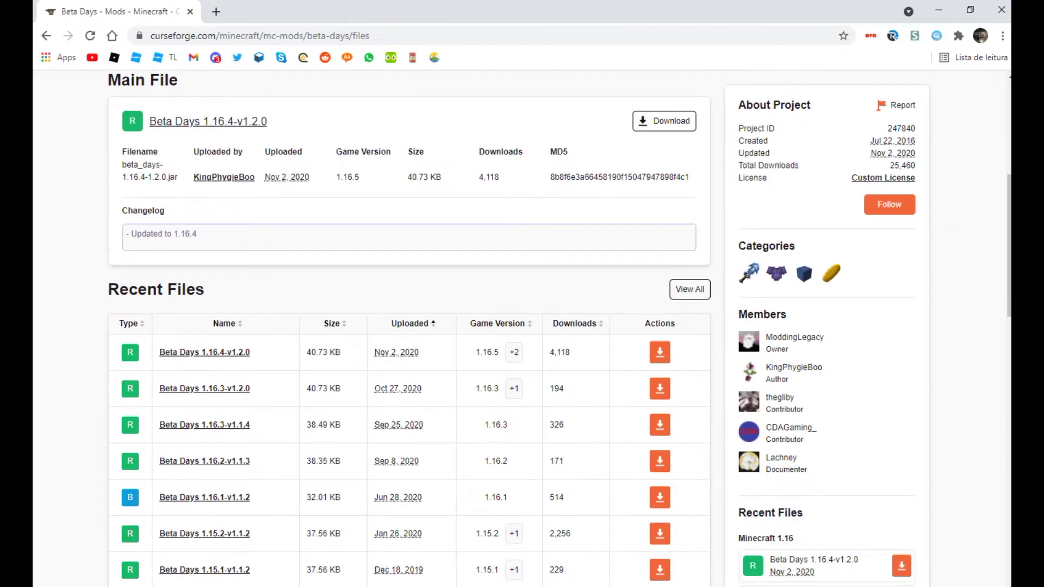
scroll(522, 326, down, 1)
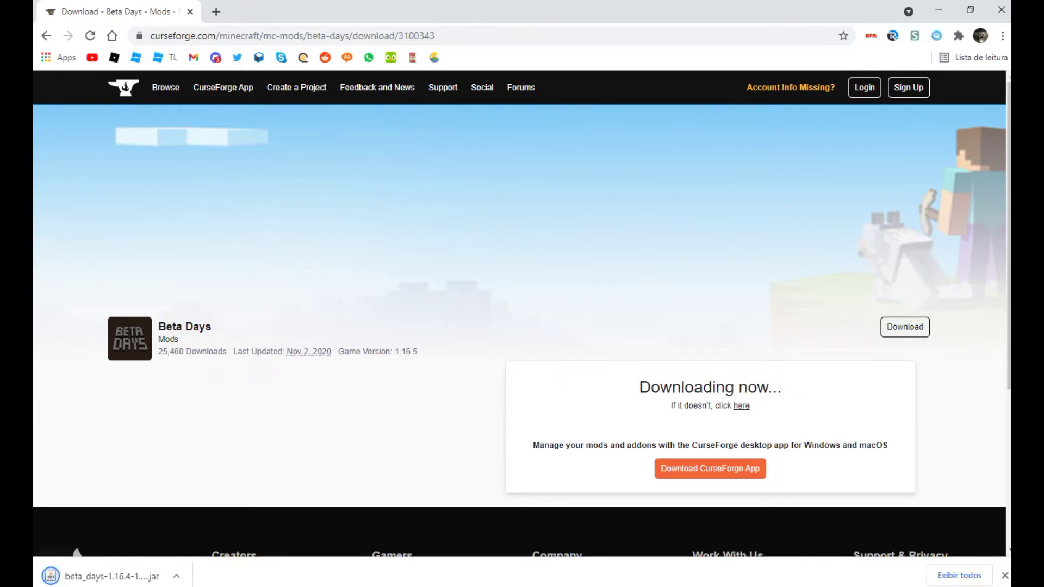
Show the downloaded beta_days-1.16.4-1.2.0 jar in its folder from the browser's download list and move the folder window aside.
click(959, 576)
click(395, 219)
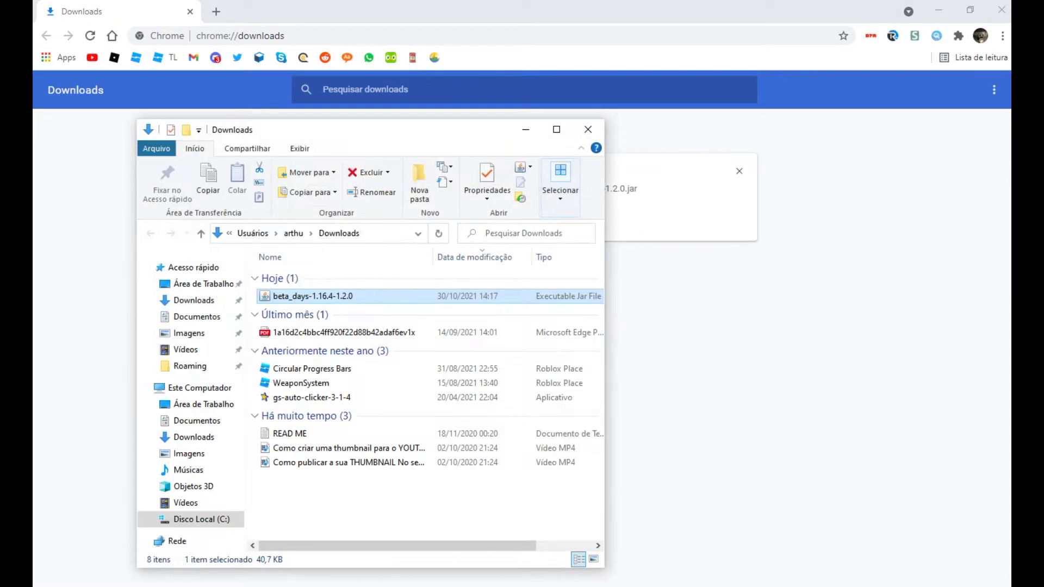
drag(336, 129, 270, 84)
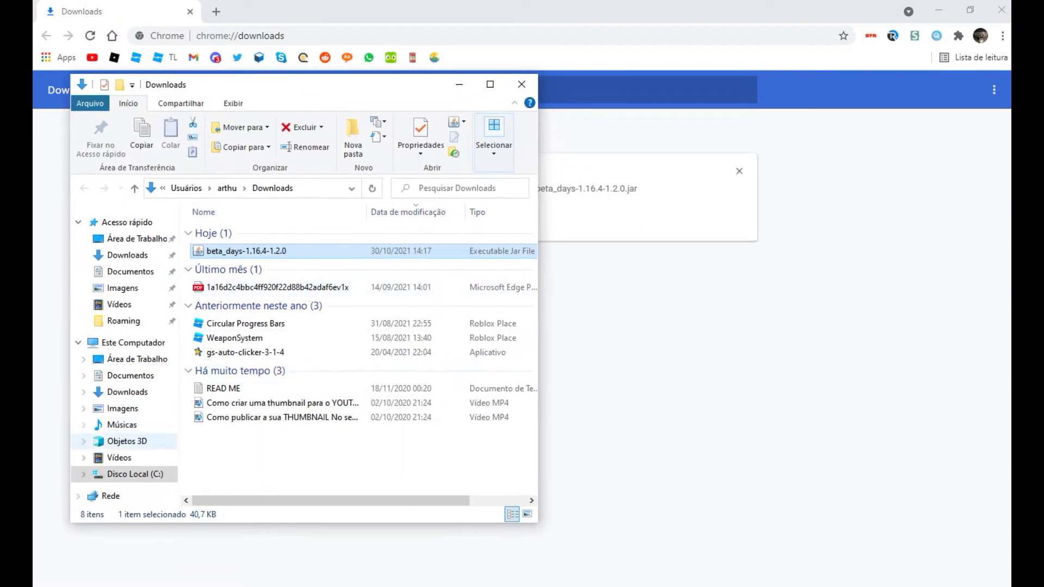
Open the .minecraft folder through %appdata% and place its window beside the Downloads folder.
key(super+s)
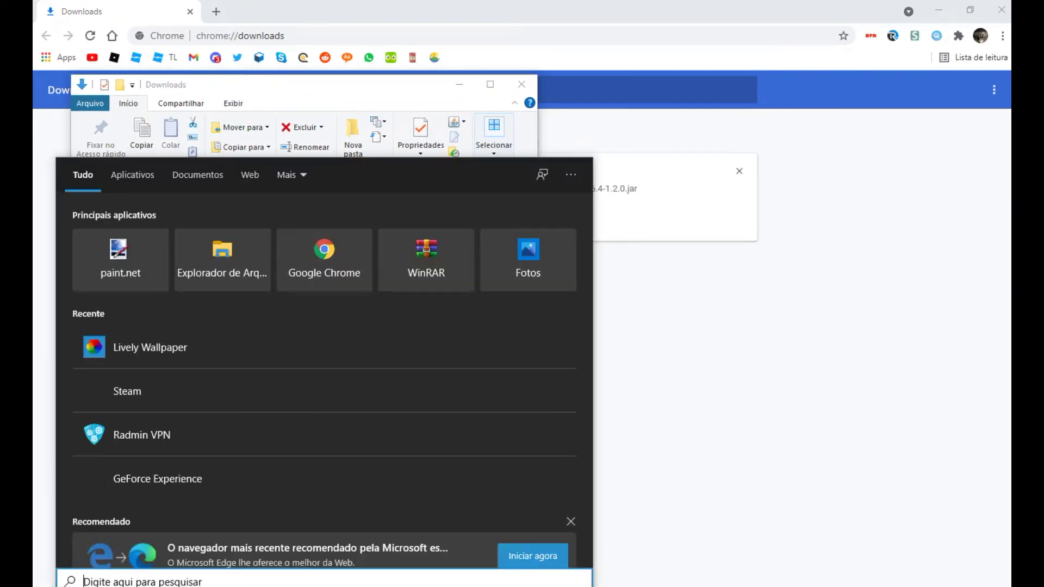
text(%appdata%)
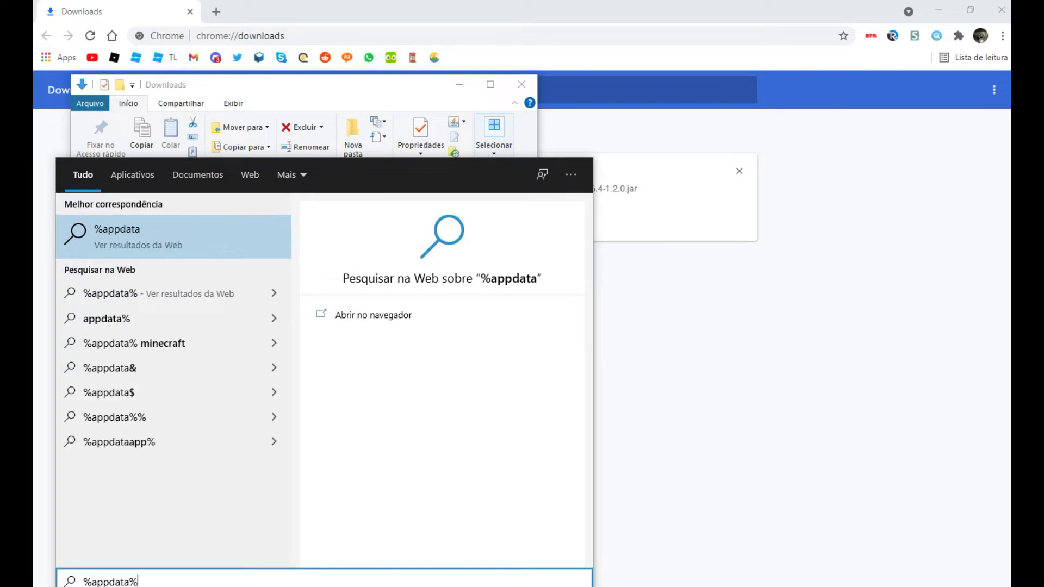
key(Return)
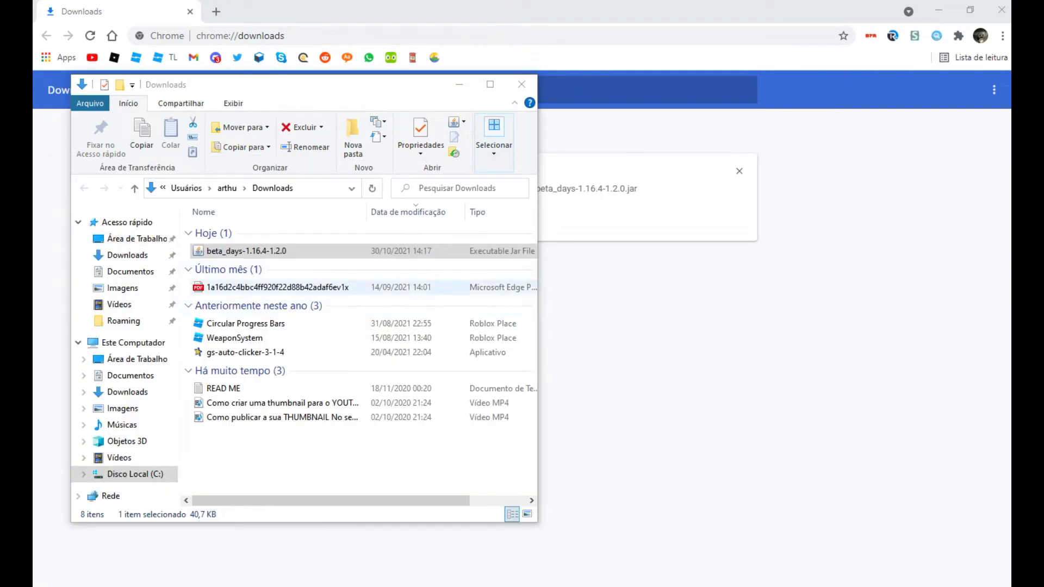
drag(254, 102, 702, 86)
key(Return)
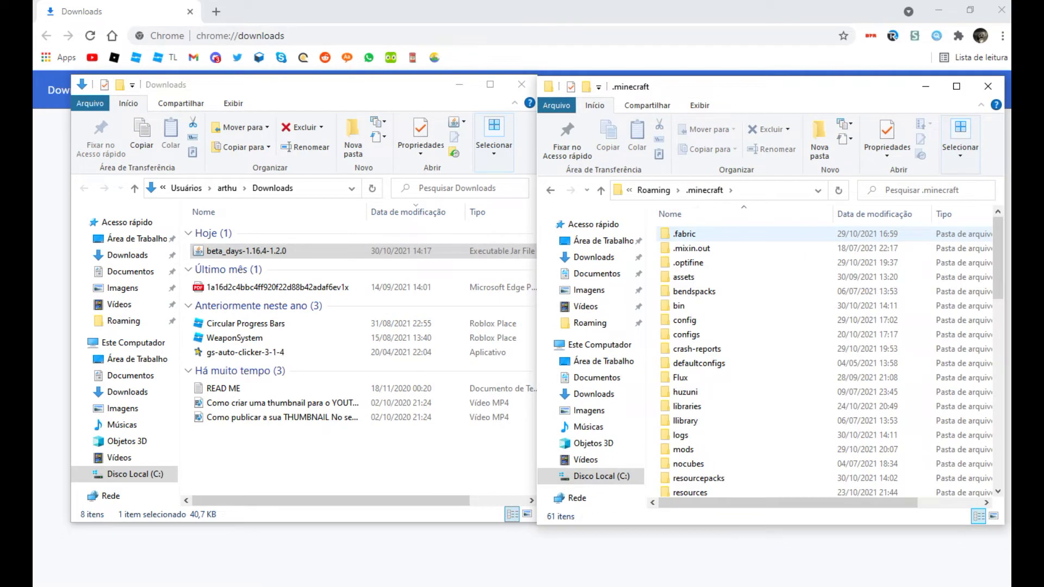
Open the mods folder inside .minecraft and put the beta_days-1.16.4-1.2.0 jar from Downloads into it.
scroll(707, 377, down, 1)
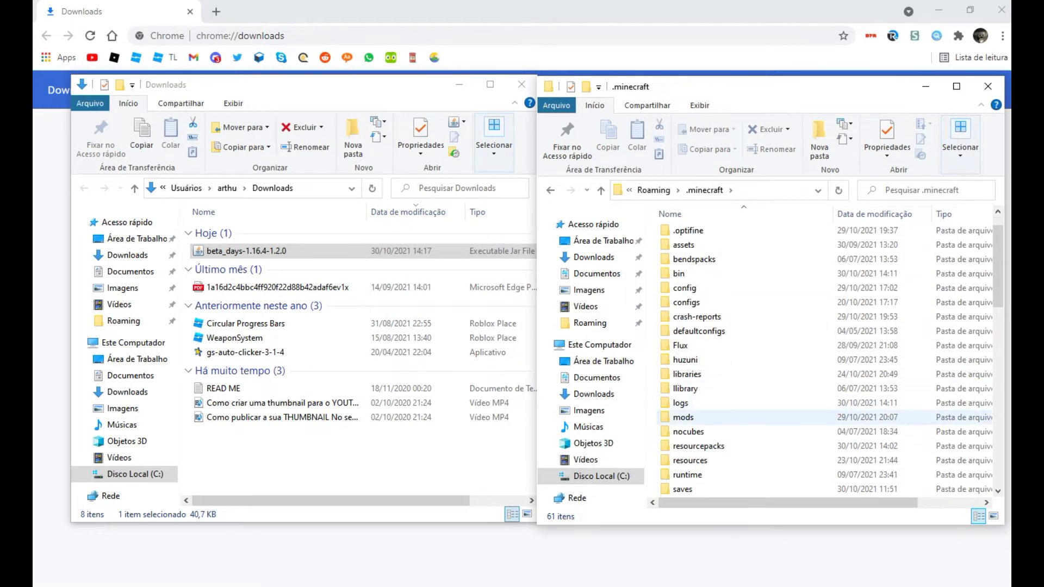
double_click(684, 420)
drag(256, 250, 723, 332)
click(359, 429)
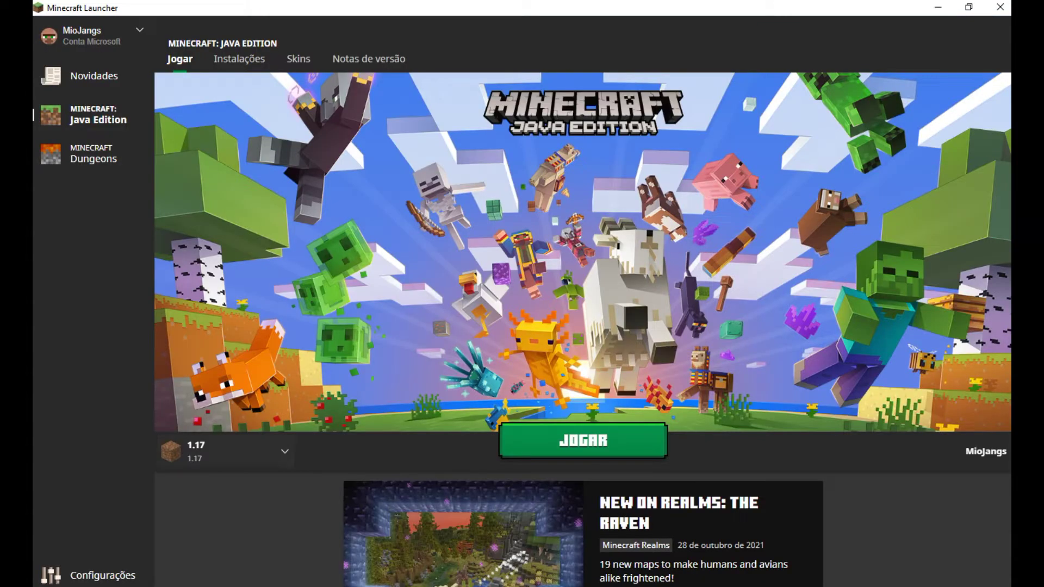
In the Minecraft Launcher, choose the forge installation 1.16.5-forge-36.2.0 and launch the game.
click(225, 451)
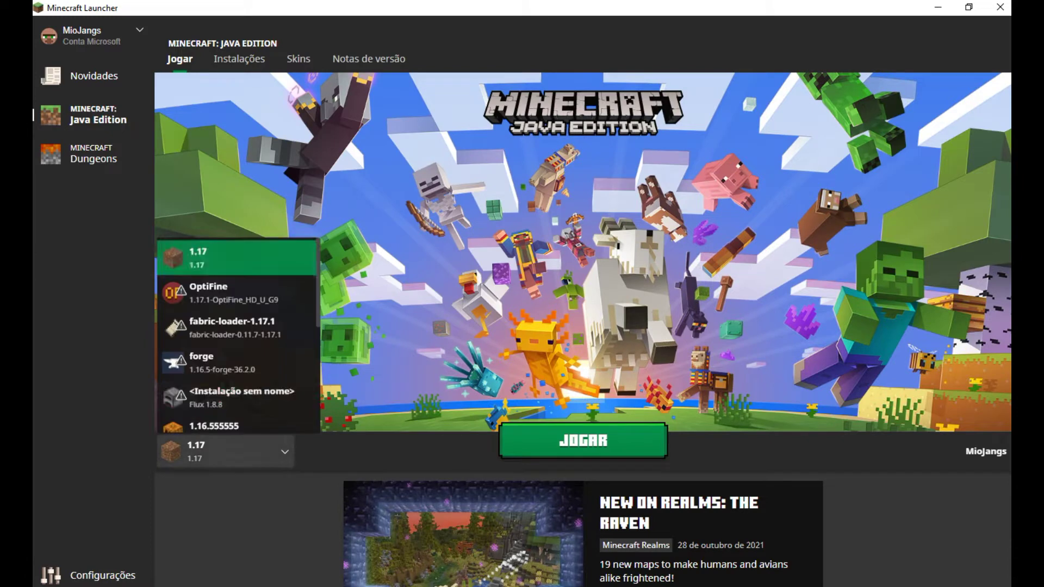
click(217, 362)
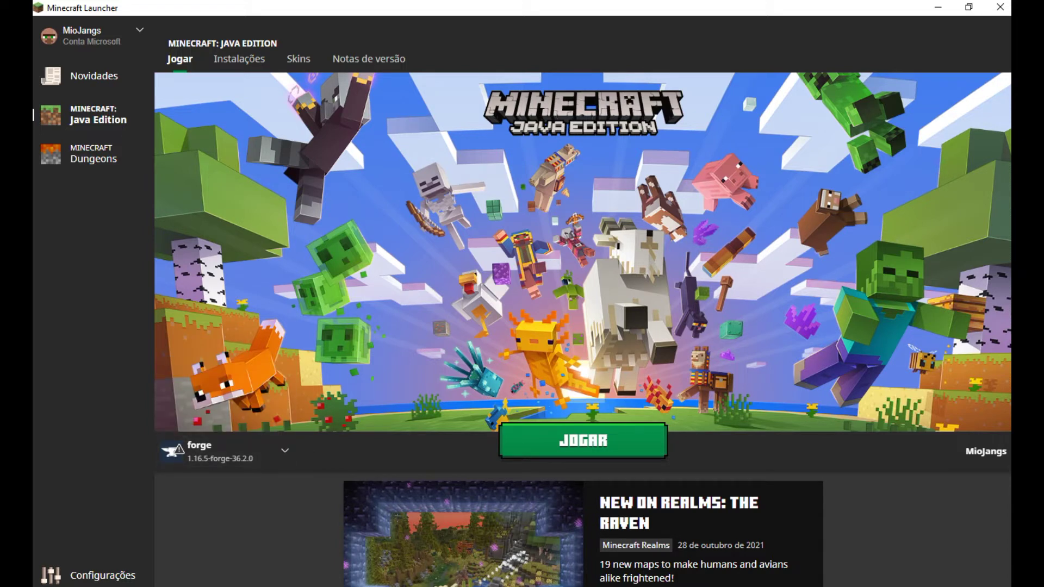
click(582, 440)
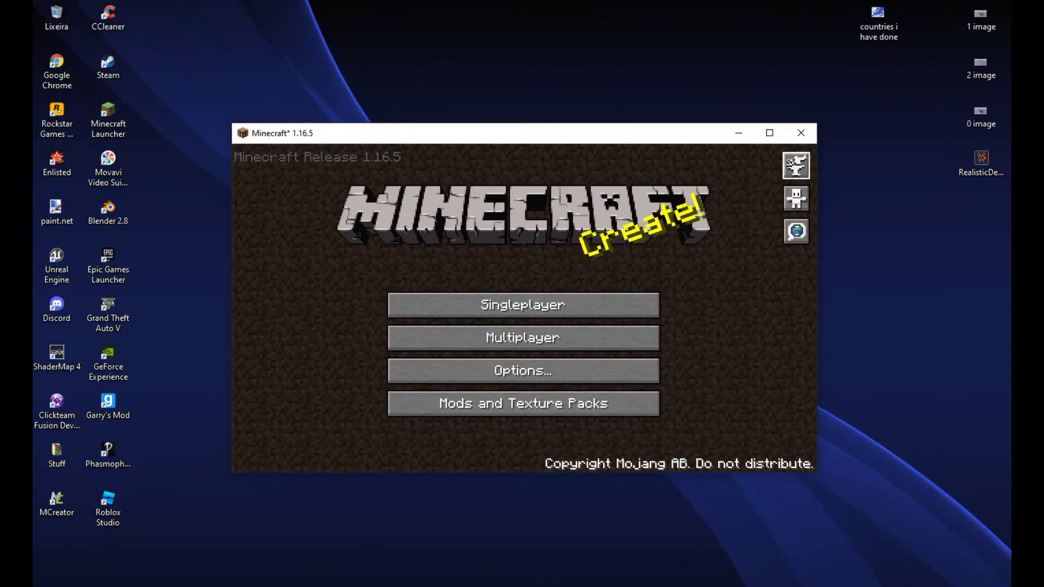
Close the game and open the config folder inside .minecraft through %appdata%.
click(801, 133)
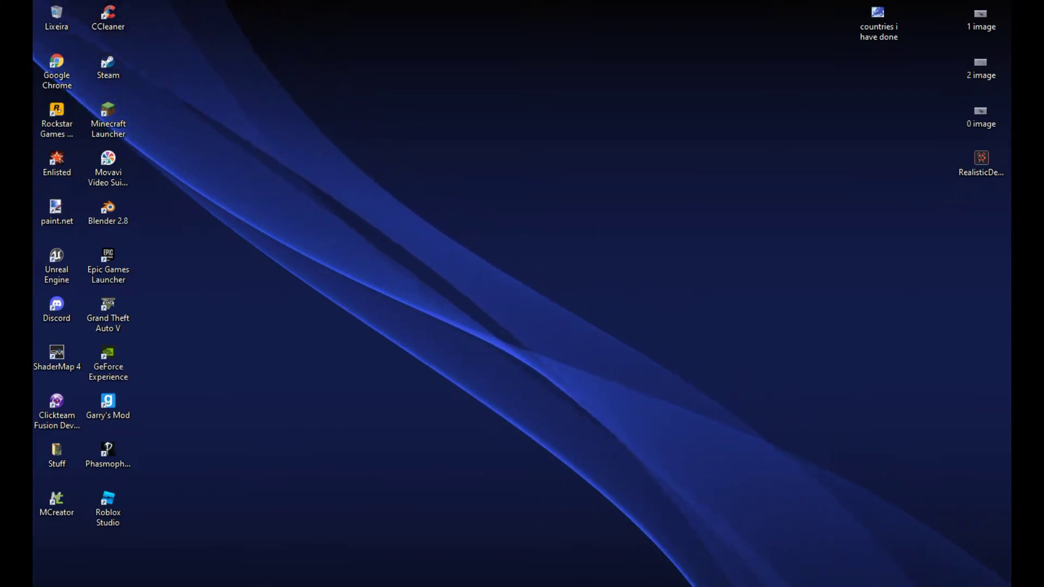
key(super+s)
text(%appdata%)
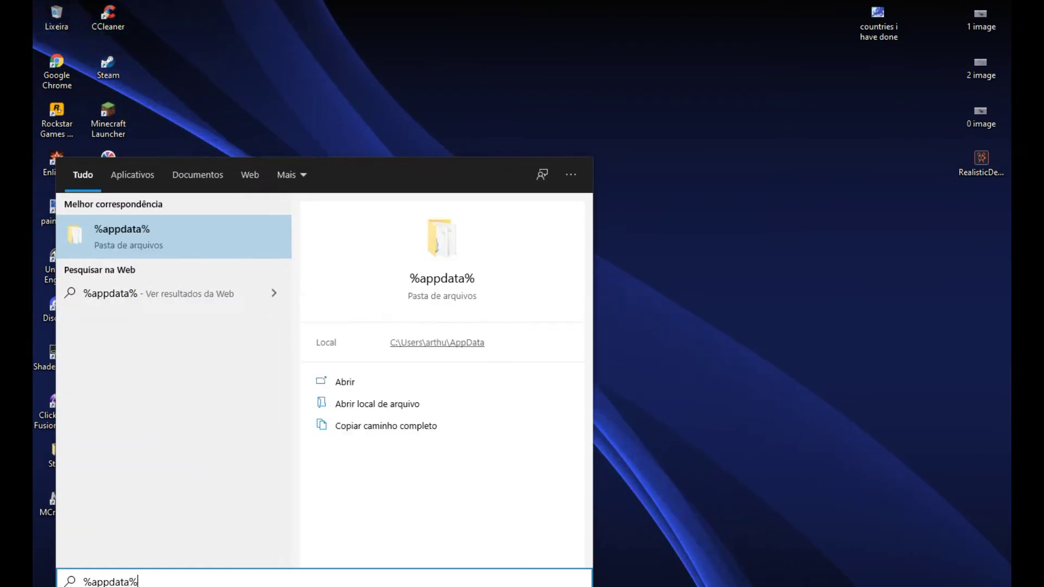
key(Return)
double_click(521, 213)
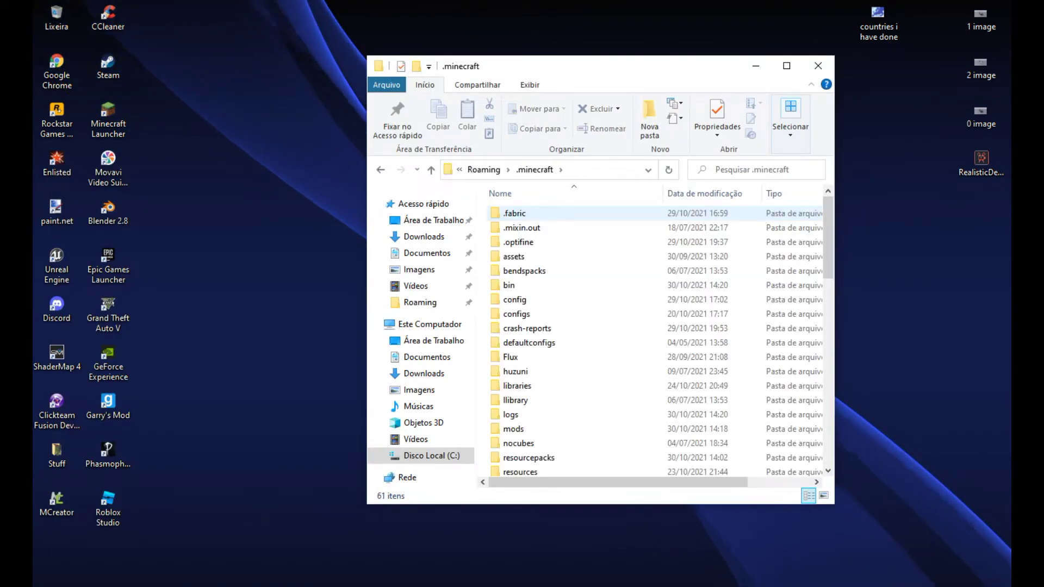
click(514, 299)
double_click(514, 299)
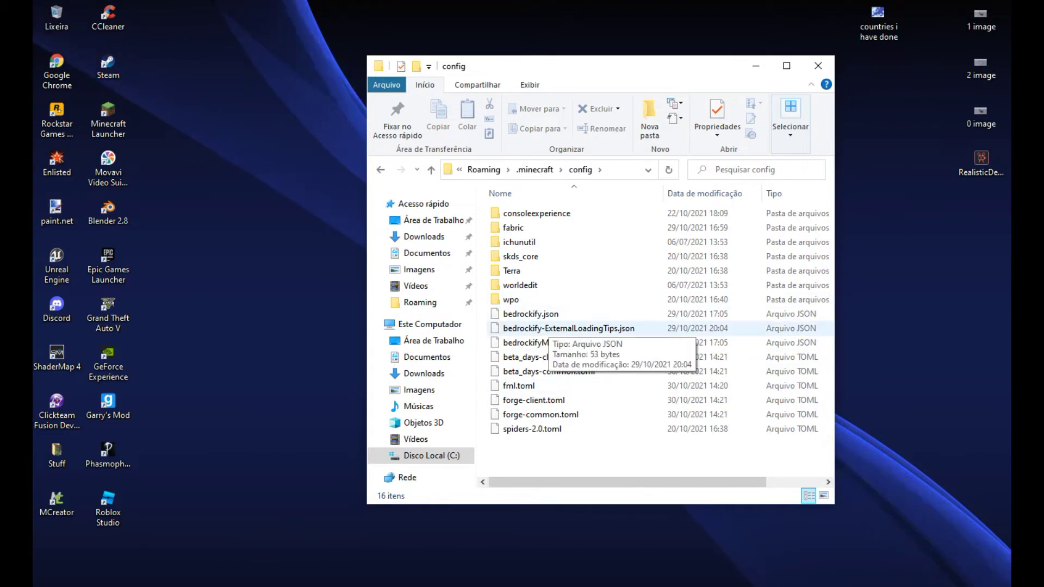
Open the beta_days-client.toml and beta_days-common.toml config files in Notepad++.
click(566, 357)
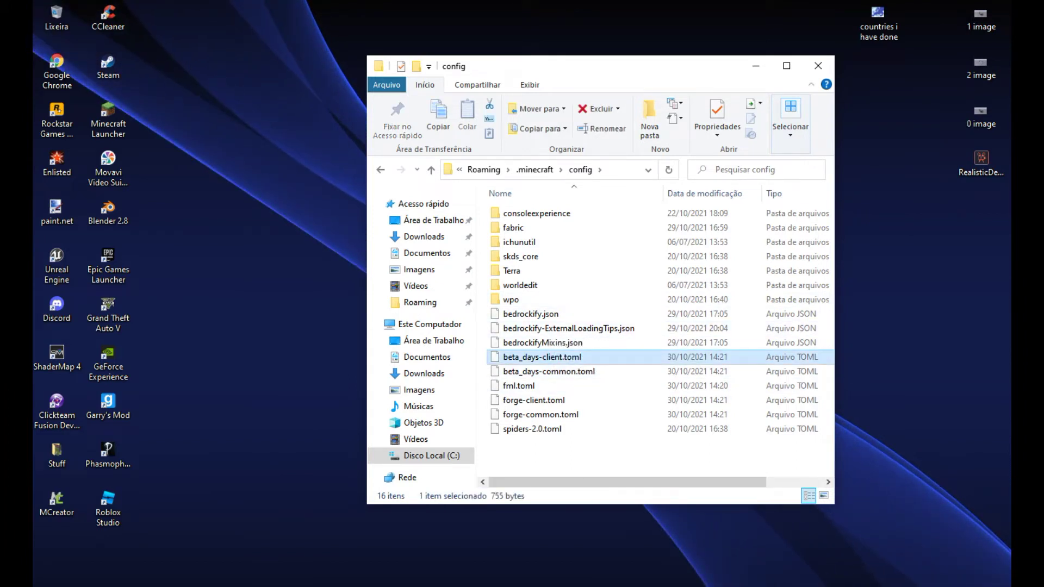
right_click(565, 356)
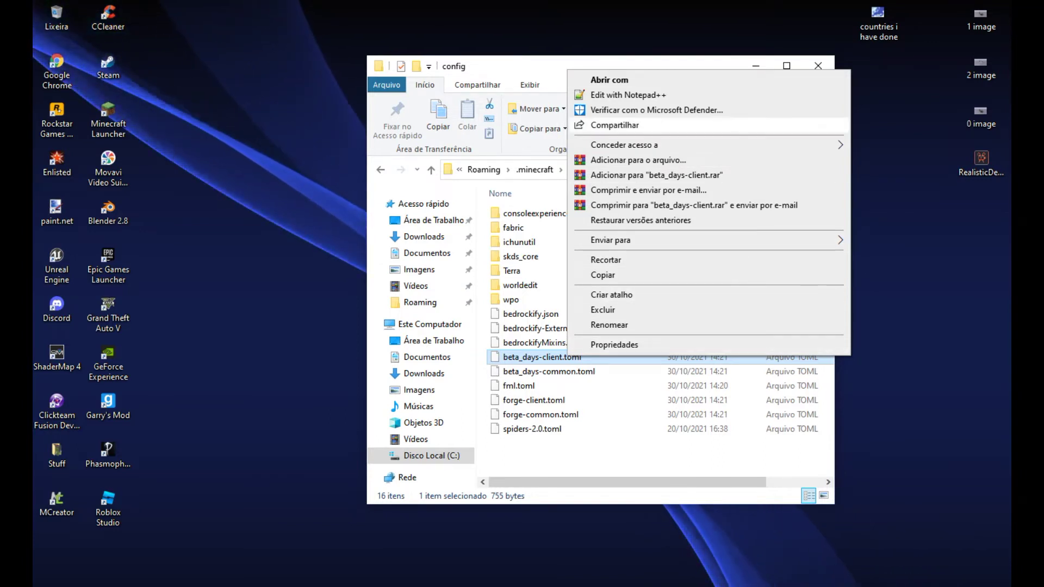
click(628, 95)
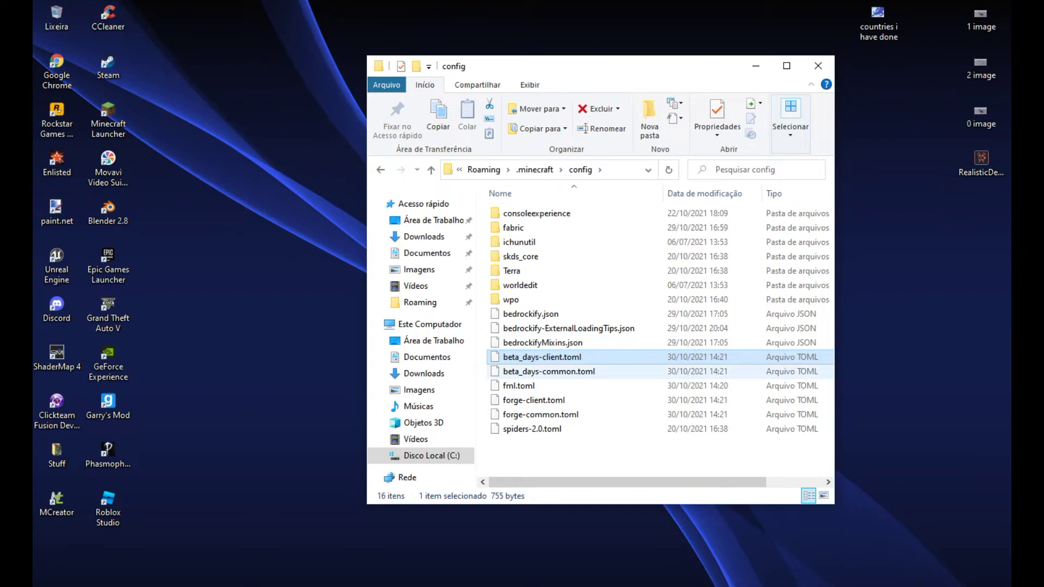
click(581, 372)
right_click(580, 371)
click(640, 107)
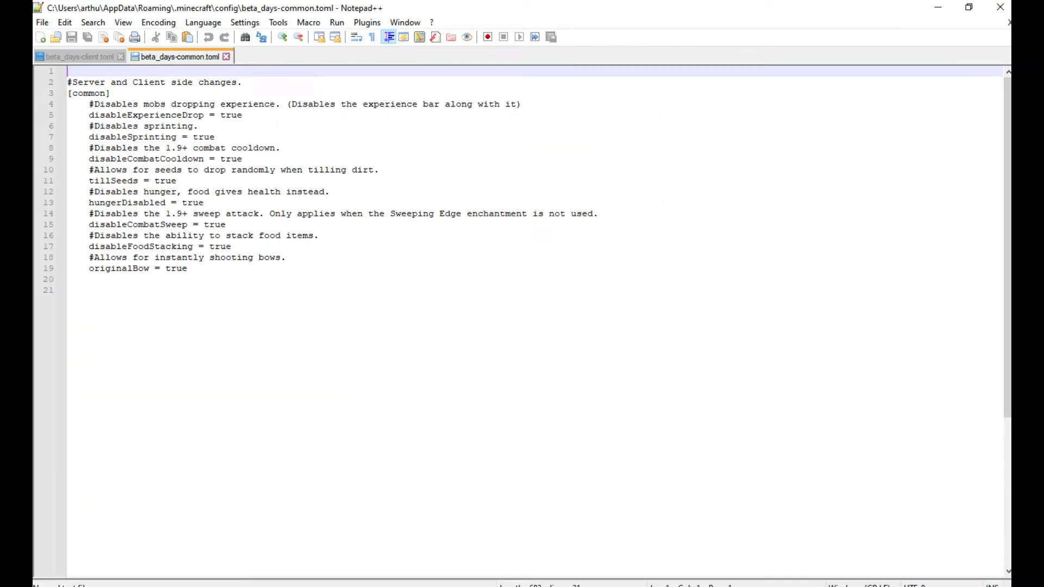
Review the client-side options in beta_days-client.toml, from combat sounds and Nether fog to classic menu, old HUD, dimension messages and heart height.
key(ctrl+Tab)
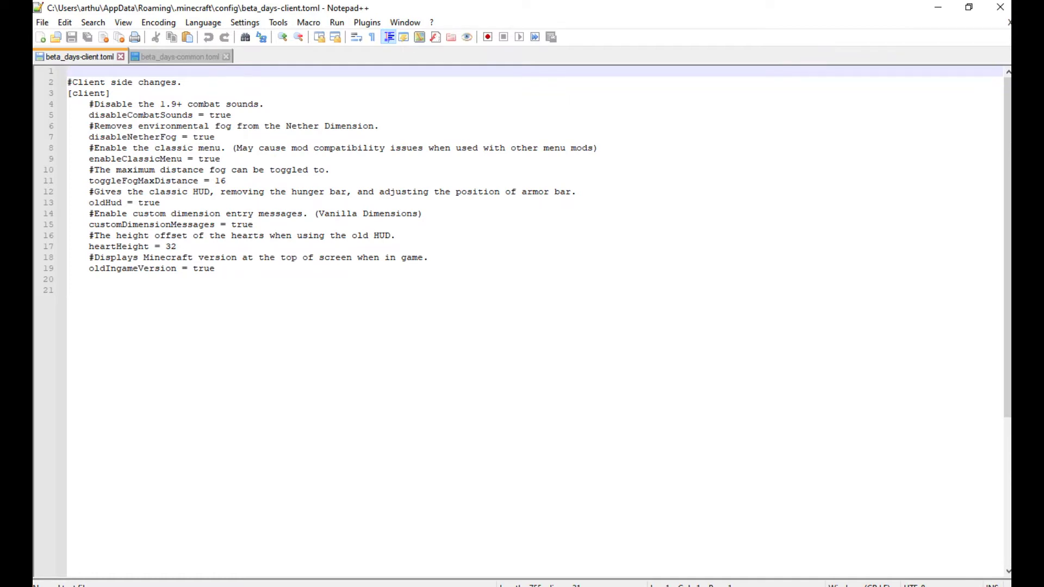
drag(210, 115, 232, 114)
click(215, 137)
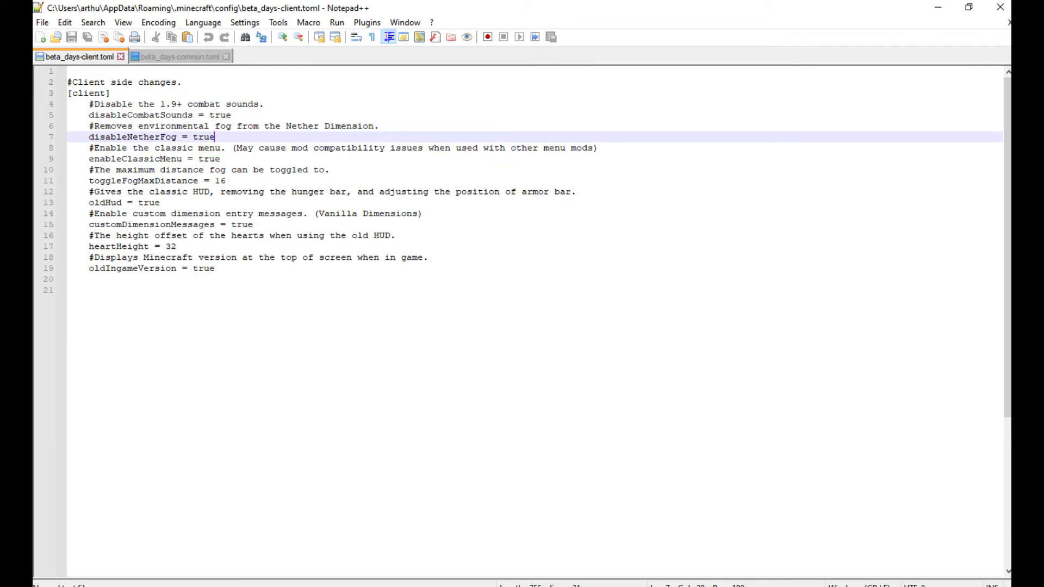
drag(221, 158, 204, 159)
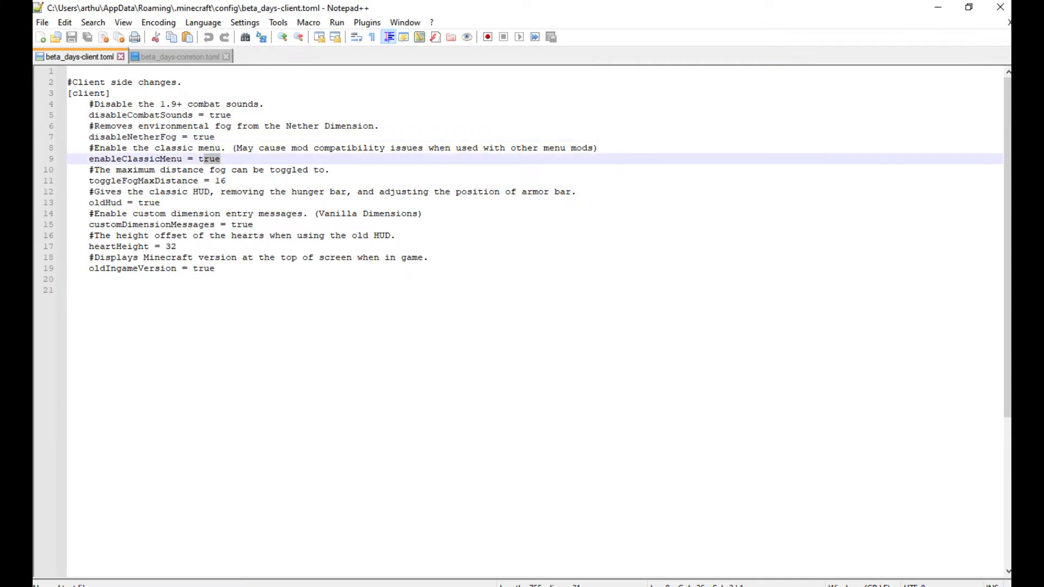
double_click(149, 203)
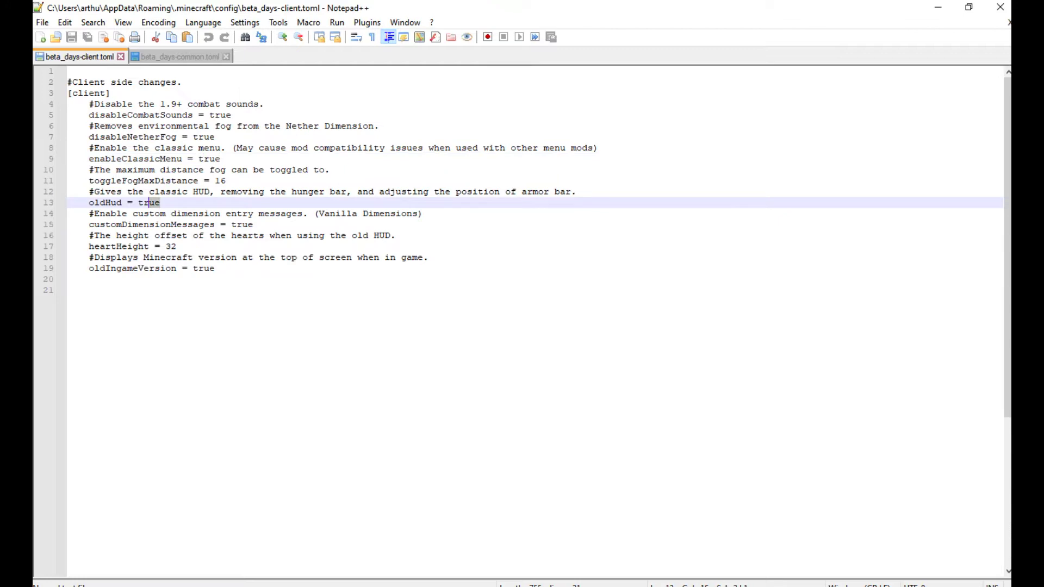
double_click(252, 224)
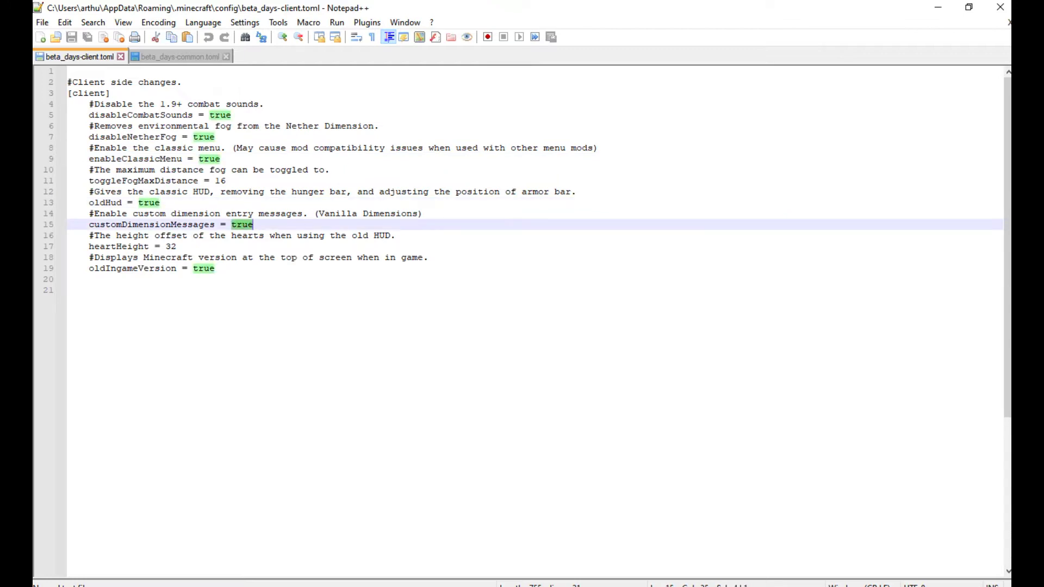
click(176, 246)
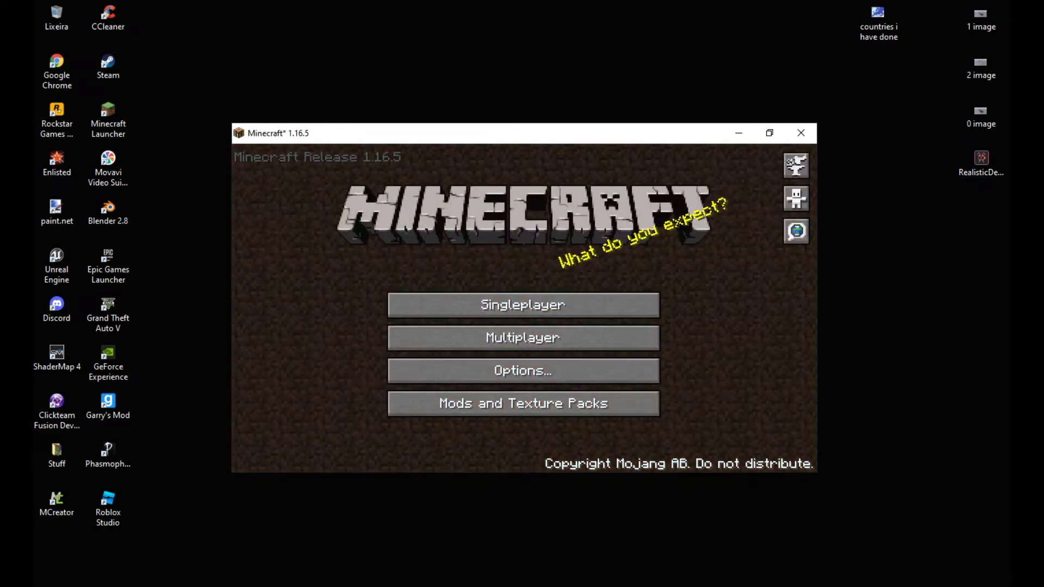
Maximize the Minecraft window, activate the Classic Art.zip resource pack despite its incompatibility, and return to the title screen.
click(770, 132)
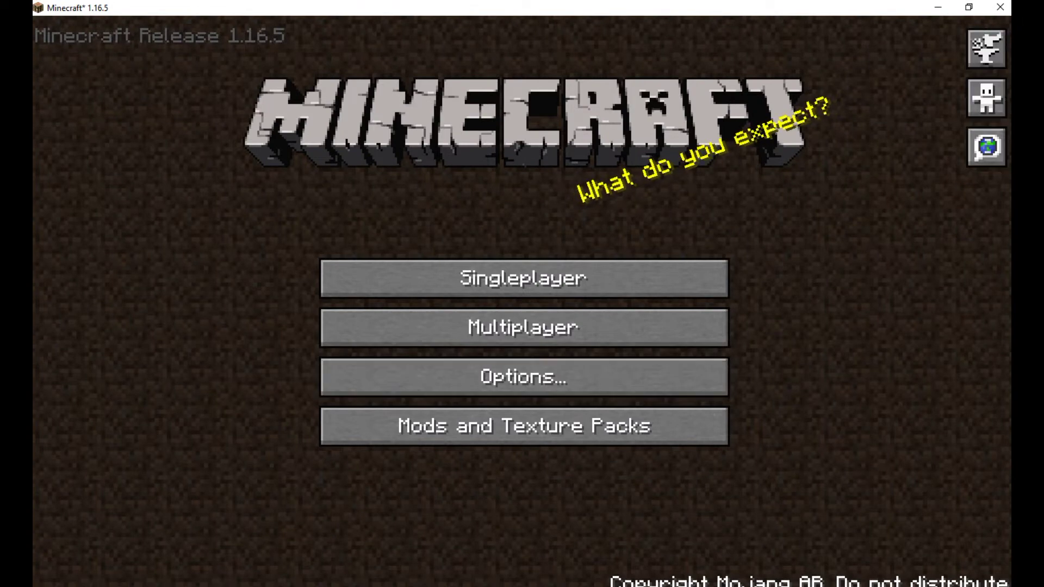
click(435, 375)
click(435, 375)
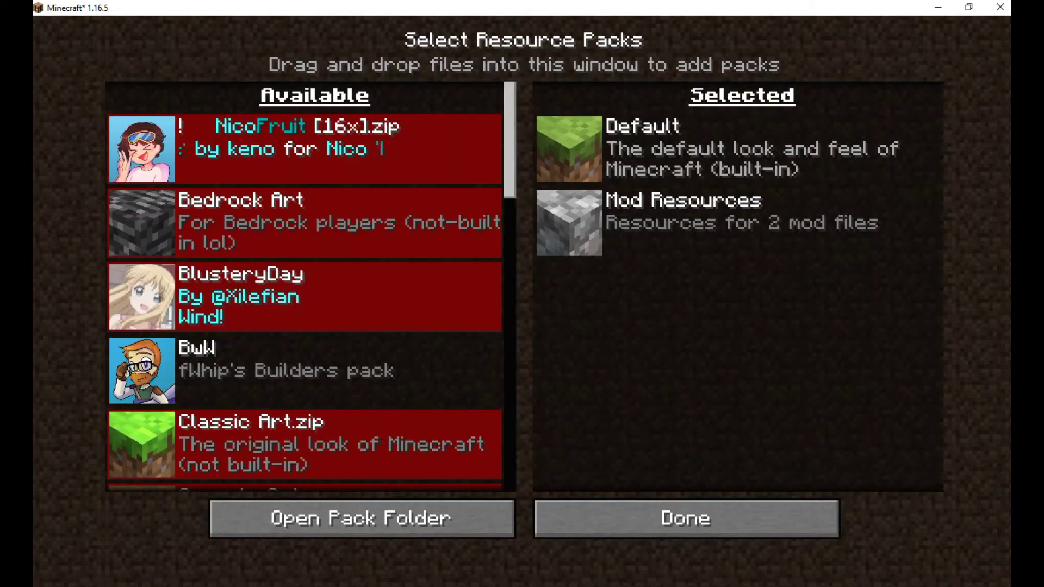
scroll(140, 371, down, 1)
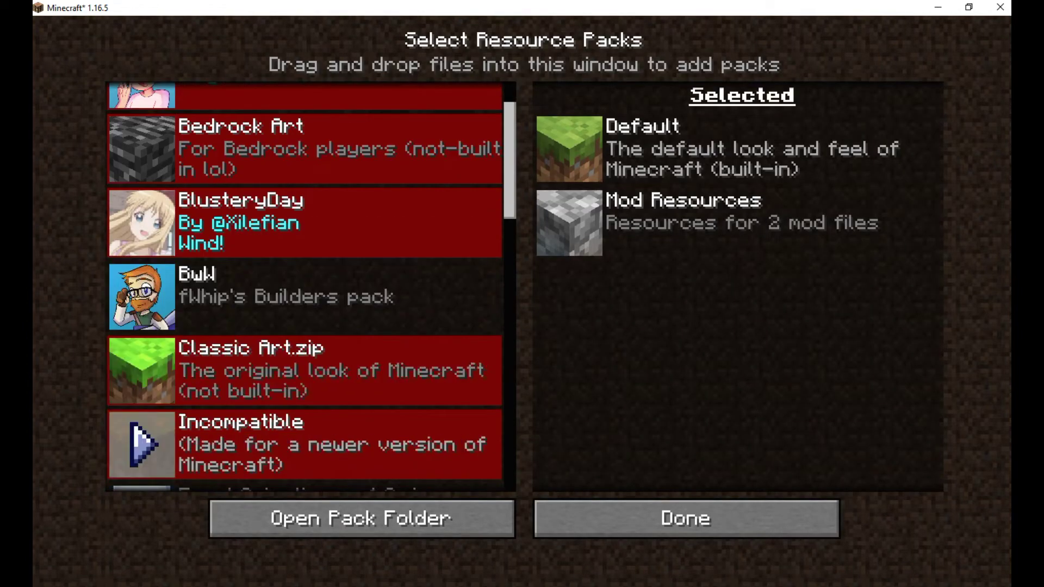
click(141, 371)
click(360, 329)
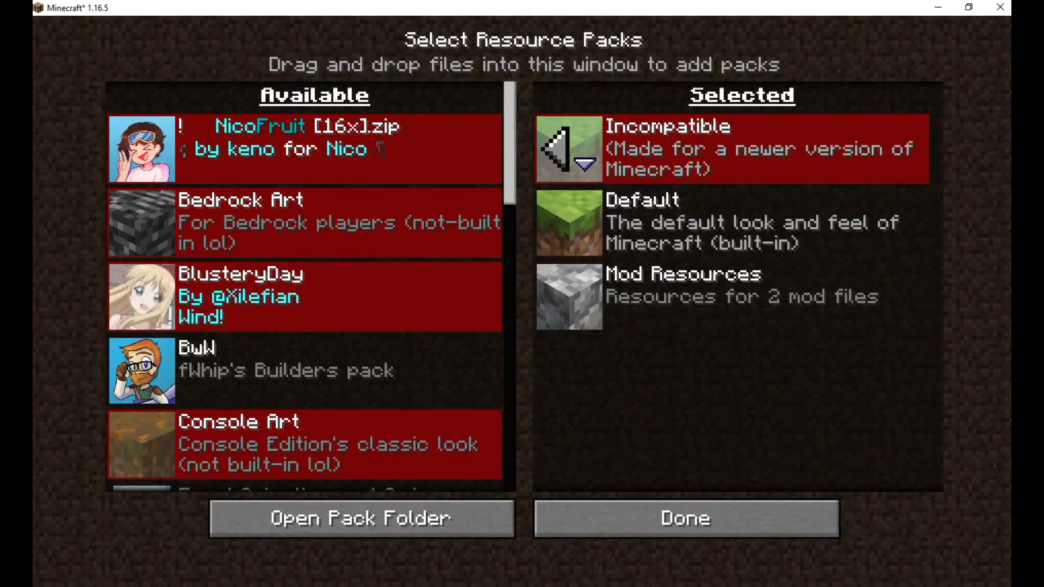
click(682, 515)
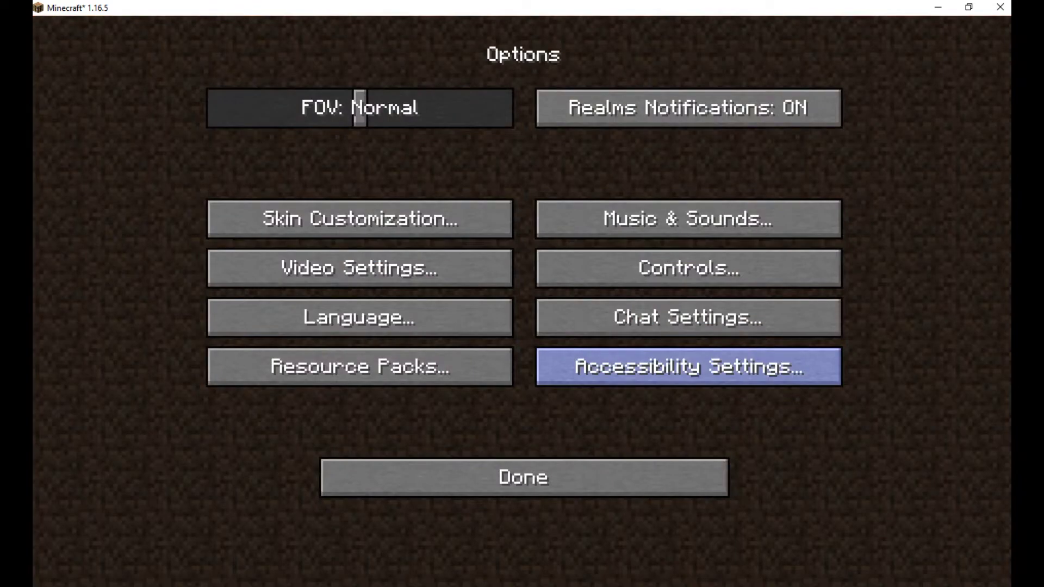
click(523, 477)
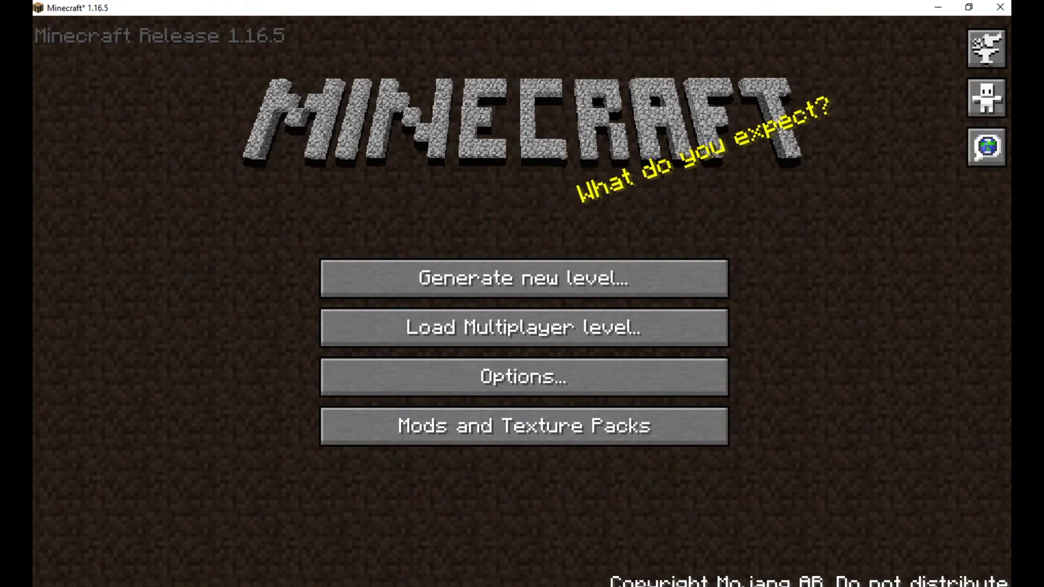
Load the existing New World save and fly down to the cobblestone path in front of the brick house.
click(523, 278)
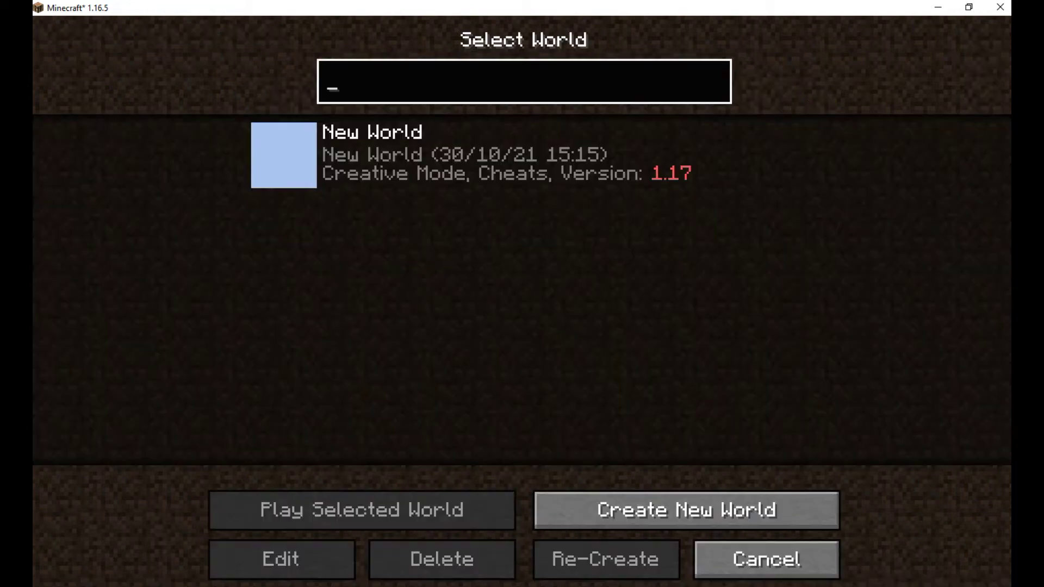
click(284, 155)
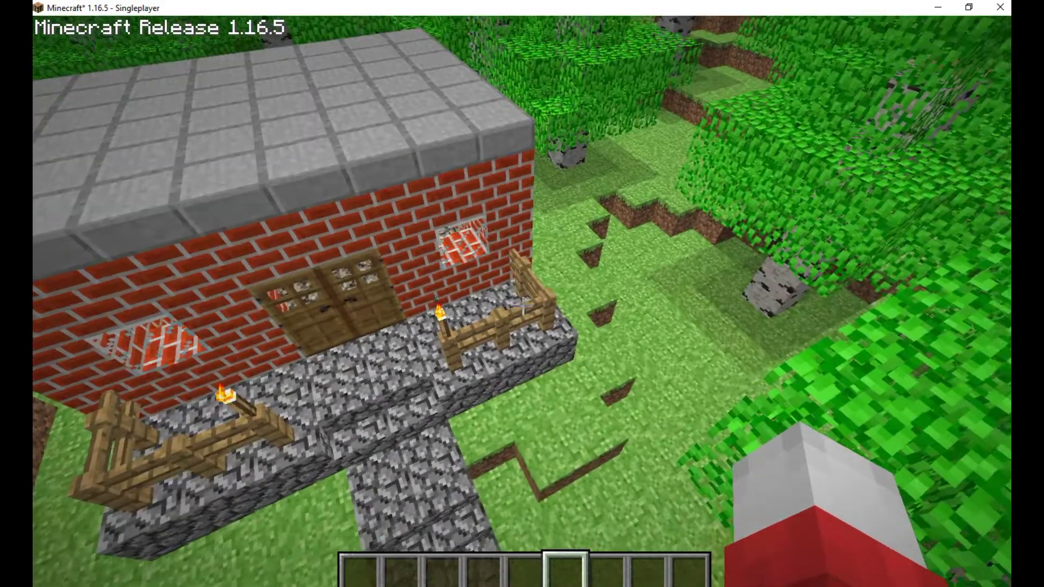
key(shift)
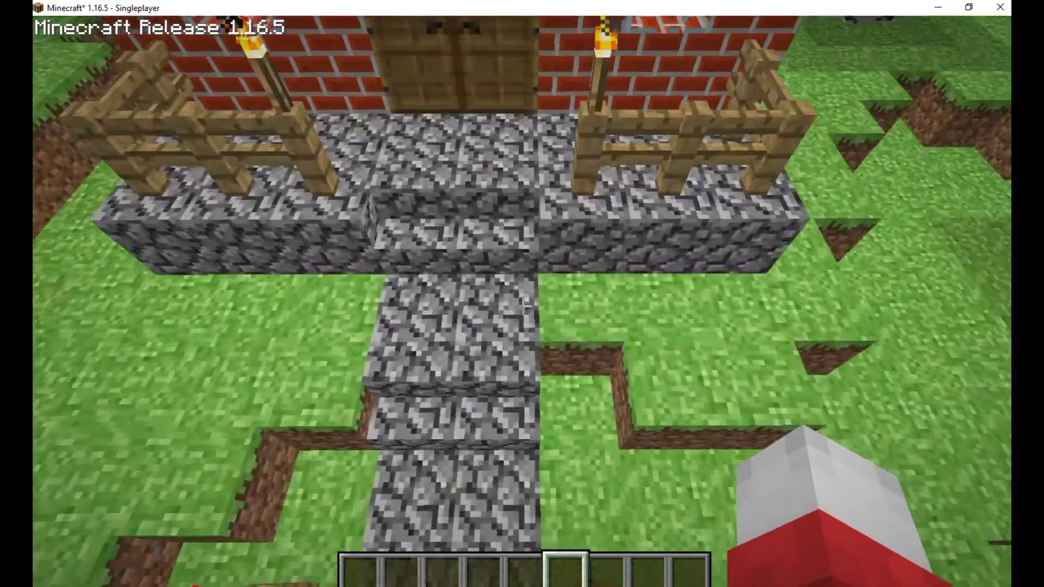
key(shift)
key(s)
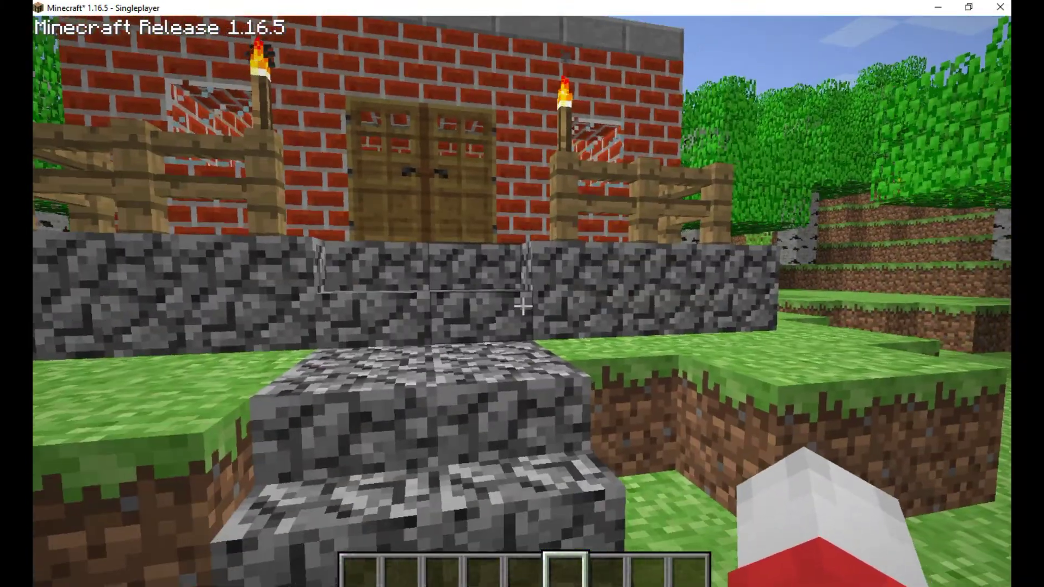
Look through the item categories of the creative inventory.
key(e)
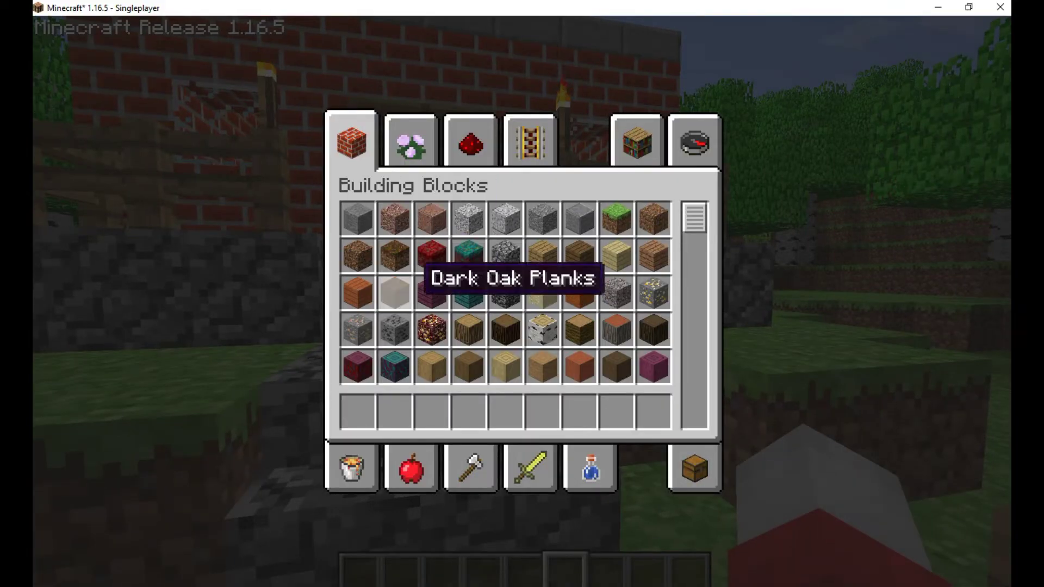
click(495, 466)
click(603, 468)
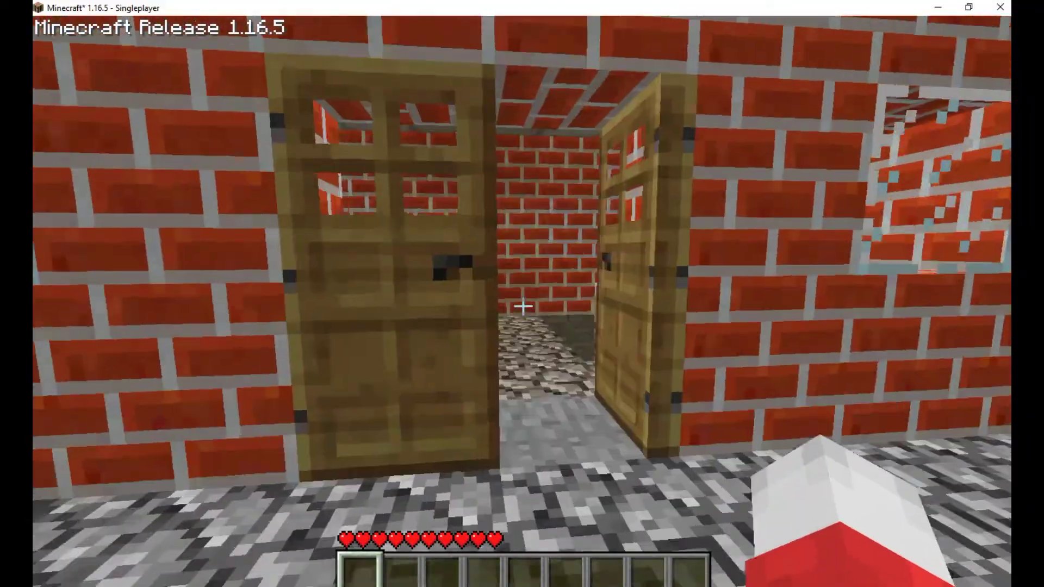
Walk up to the brick house's entrance, try its double wooden doors and head back outside.
key(w)
right_click(523, 306)
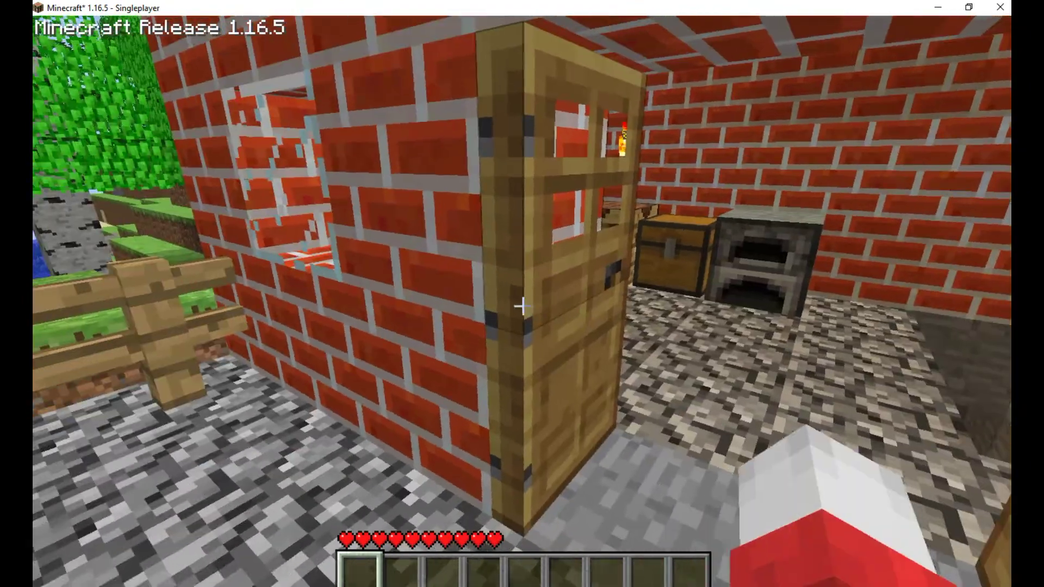
right_click(523, 306)
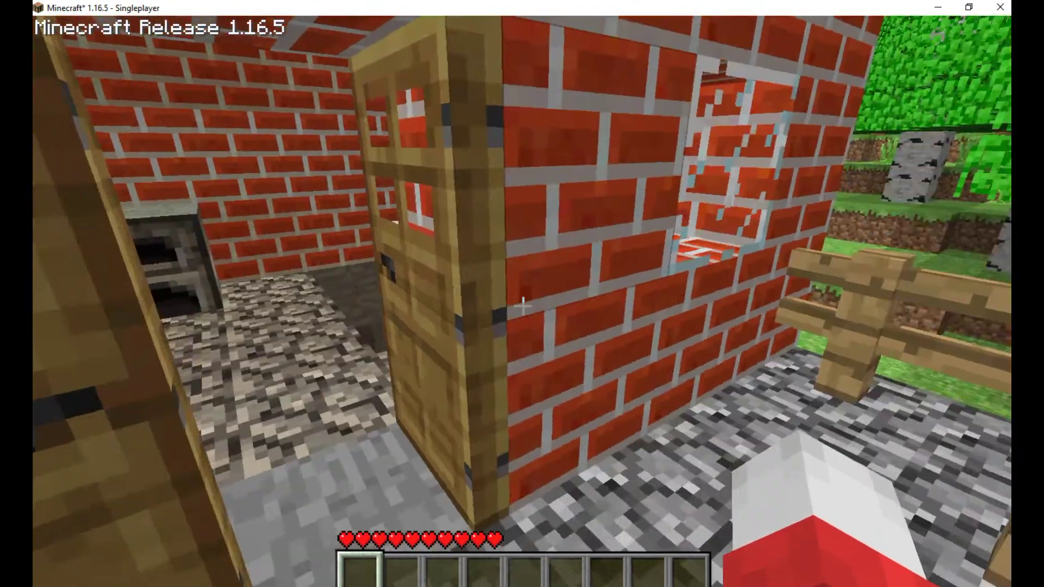
key(w)
key(w)
Switch to Creative Mode with the /gamemode creative command and move on through the forest.
key(slash)
text(gamemode c)
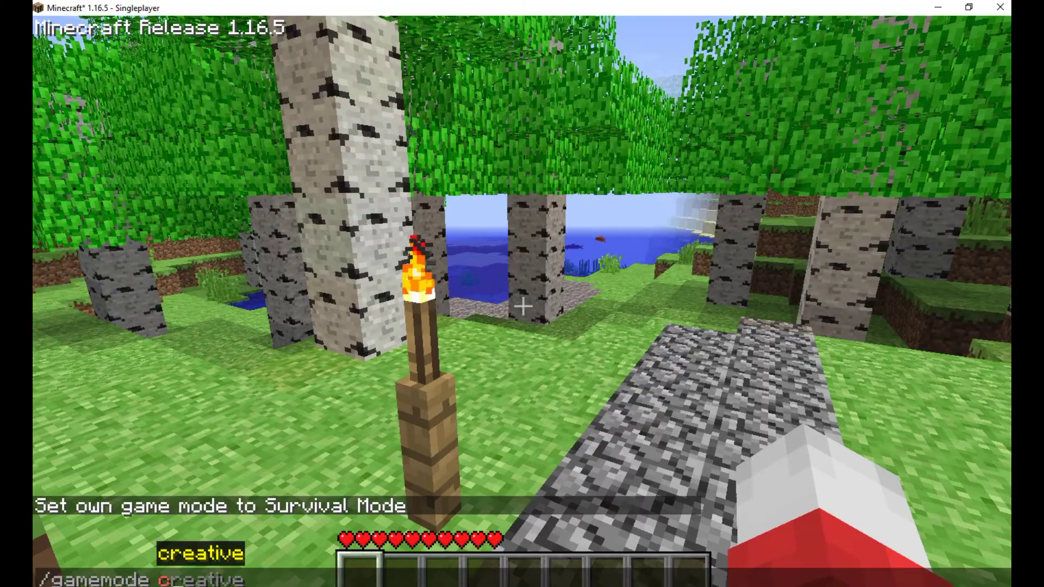
key(Return)
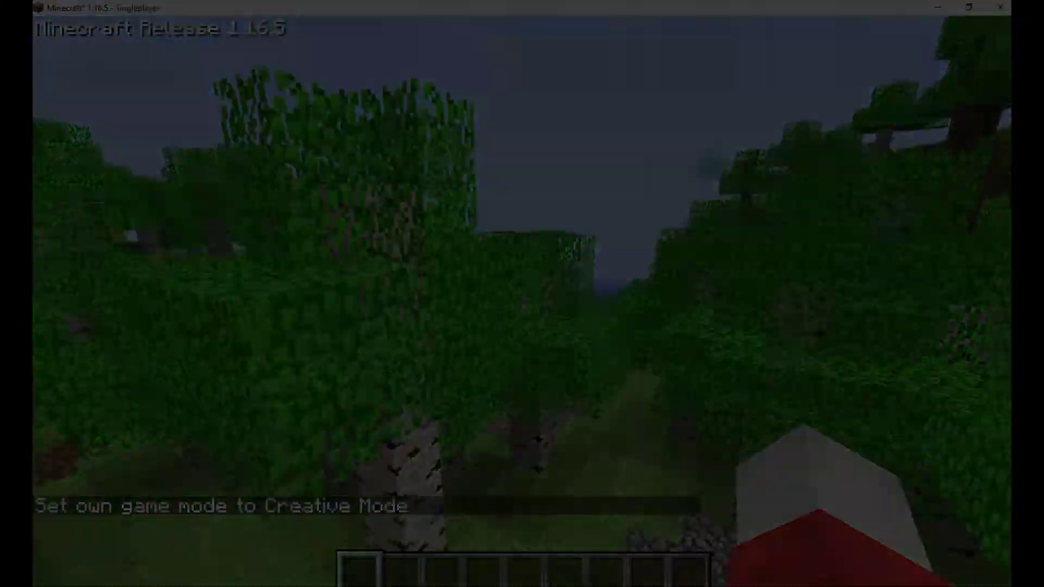
key(w)
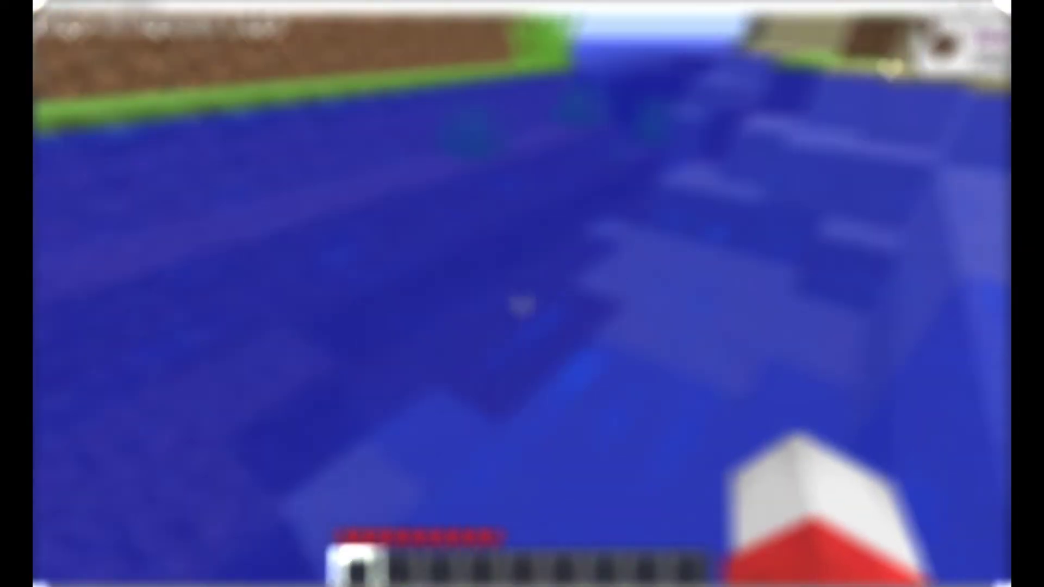